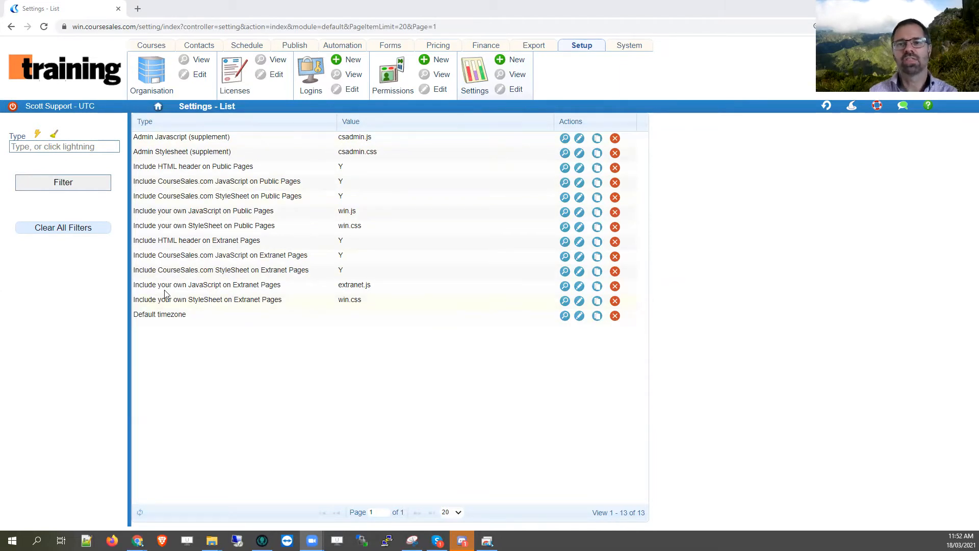
Start a new setting of the type "Information to include on the Registration List".
{"action": "left_click", "coordinate": [509, 61]}
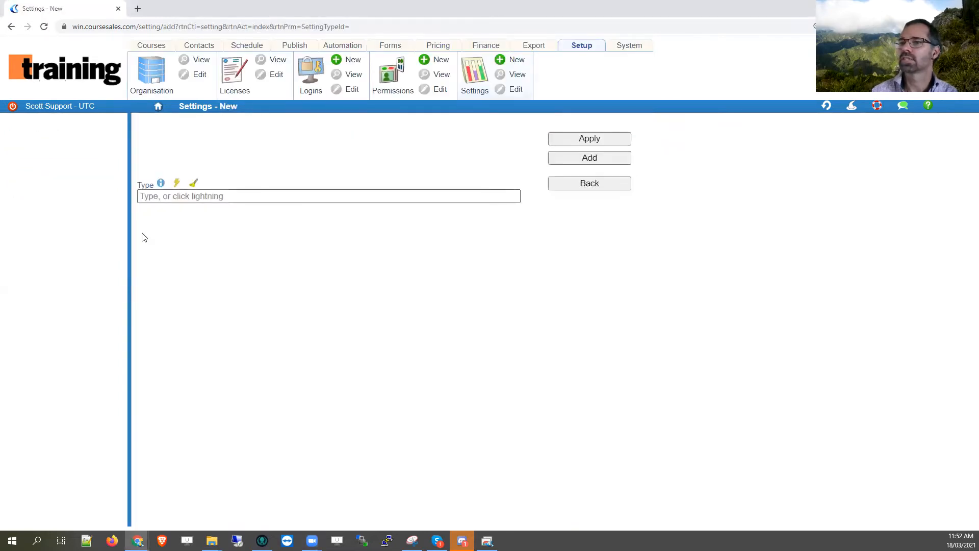
{"action": "left_click", "coordinate": [176, 196]}
{"action": "type", "text": "list"}
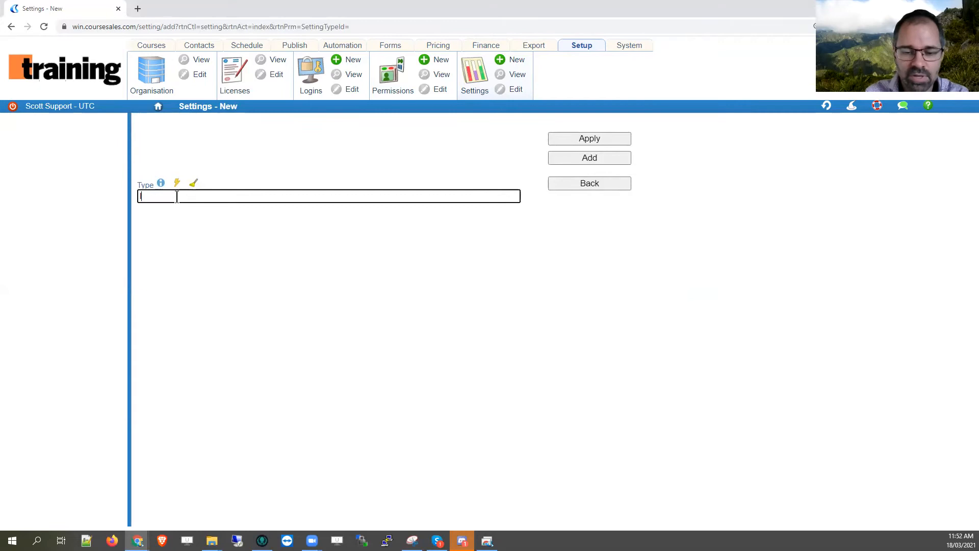
{"action": "left_click", "coordinate": [182, 211]}
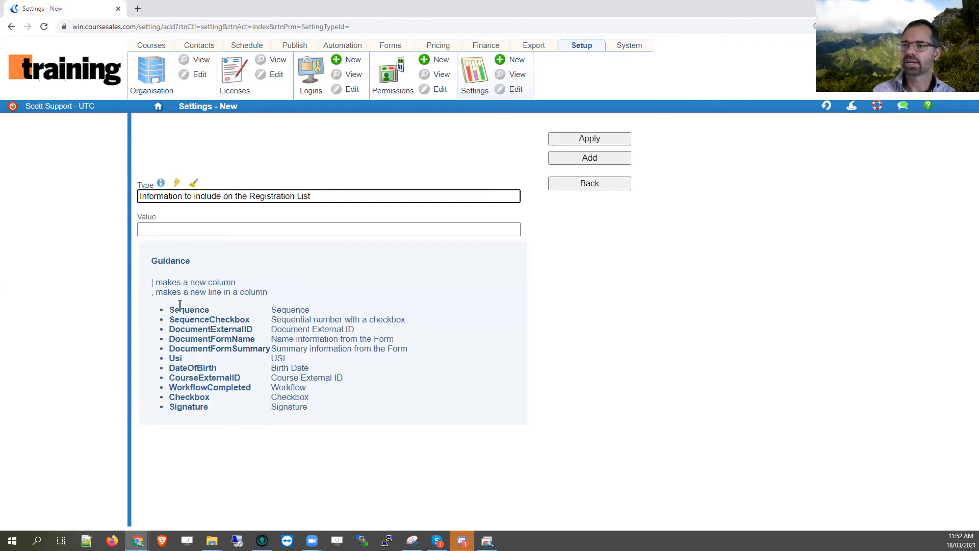
{"action": "left_click", "coordinate": [151, 284]}
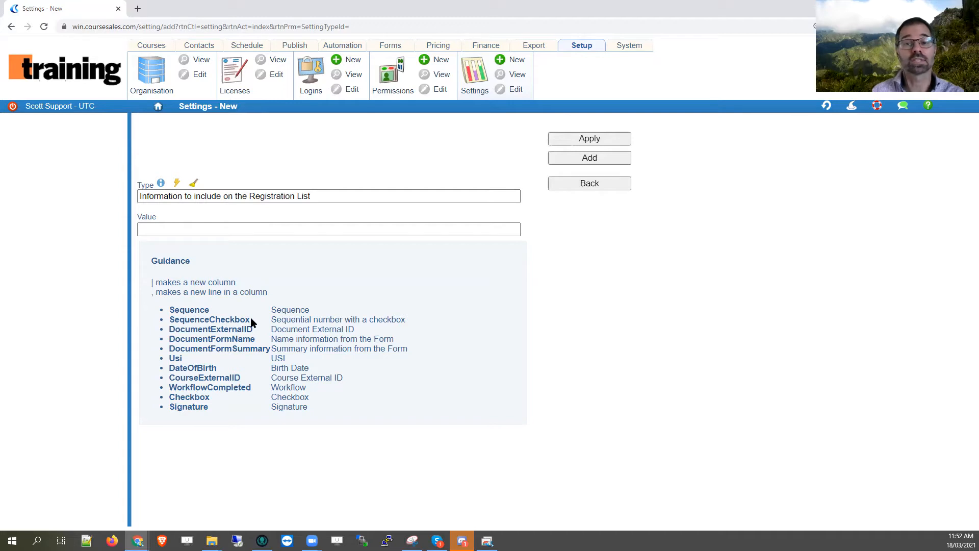
Enter SequenceCheckbox as the first column of the setting's value, followed by a | separator.
{"action": "left_click_drag", "start_coordinate": [251, 322], "coordinate": [170, 326]}
{"action": "key", "text": "ctrl+c"}
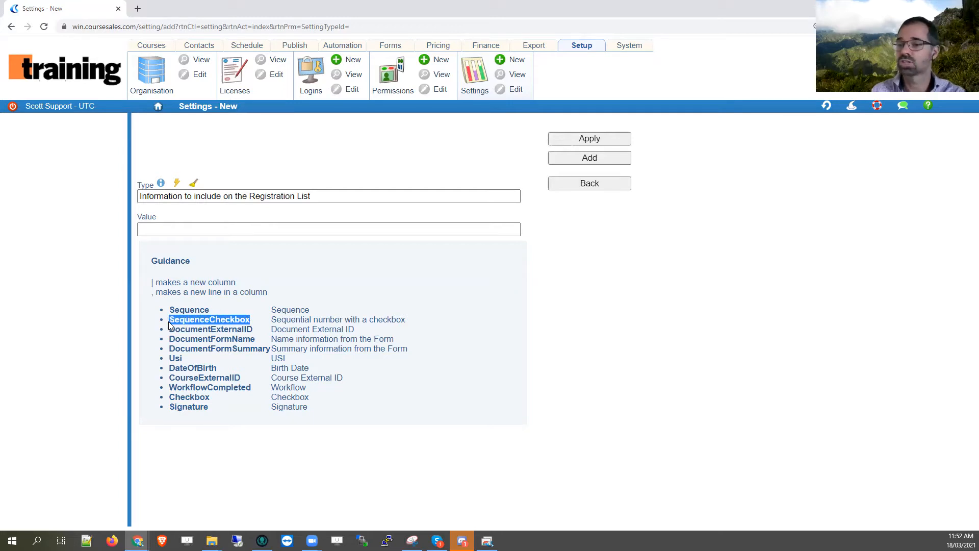
{"action": "left_click", "coordinate": [155, 228]}
{"action": "key", "text": "ctrl+v"}
{"action": "type", "text": "|"}
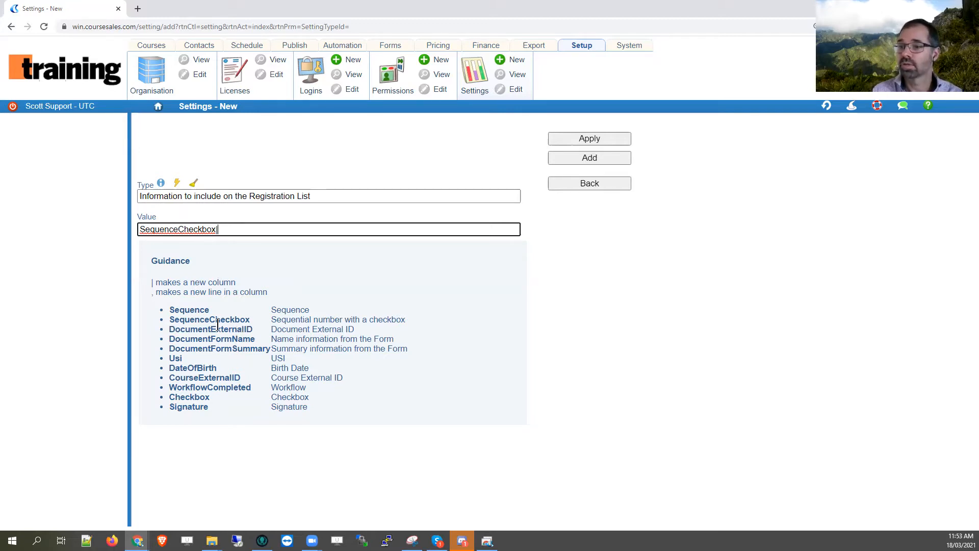
Add DocumentFormName as the second column of the value, closed with a | separator.
{"action": "left_click_drag", "start_coordinate": [253, 330], "coordinate": [170, 332]}
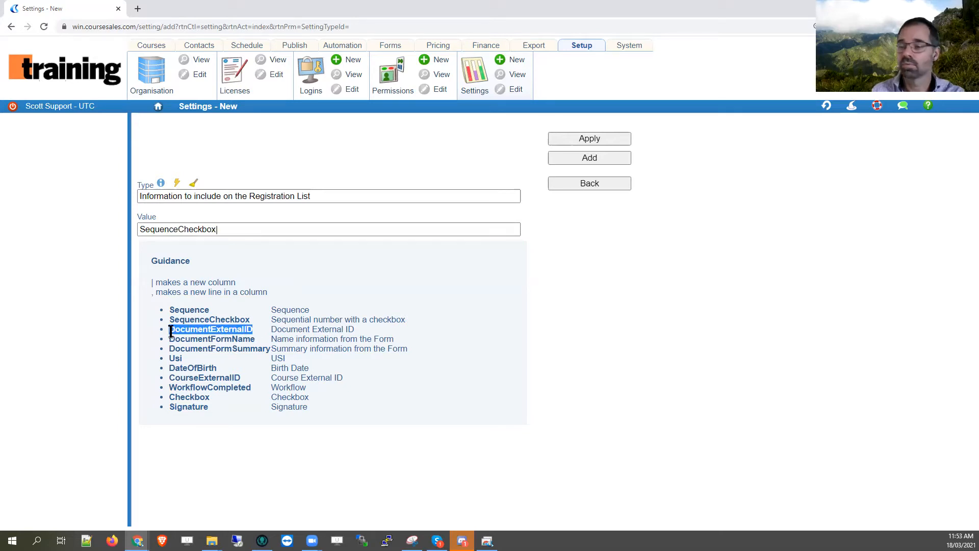
{"action": "left_click_drag", "start_coordinate": [255, 338], "coordinate": [171, 345]}
{"action": "key", "text": "ctrl+c"}
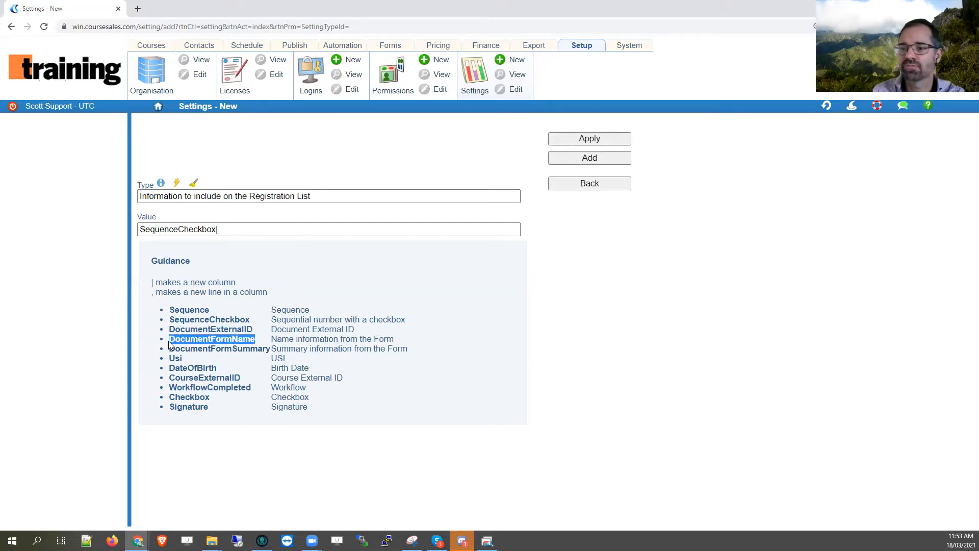
{"action": "left_click", "coordinate": [225, 230]}
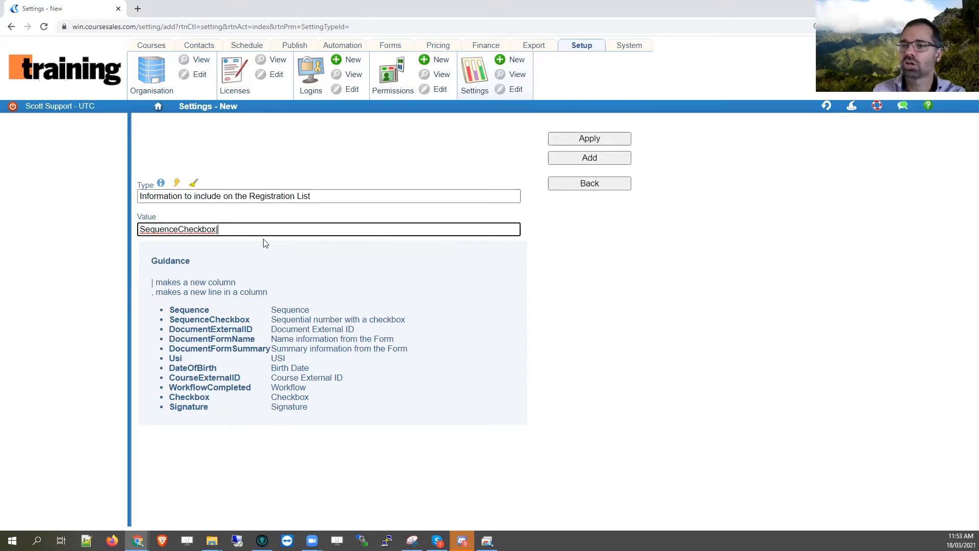
{"action": "type", "text": "|"}
{"action": "key", "text": "ctrl+v"}
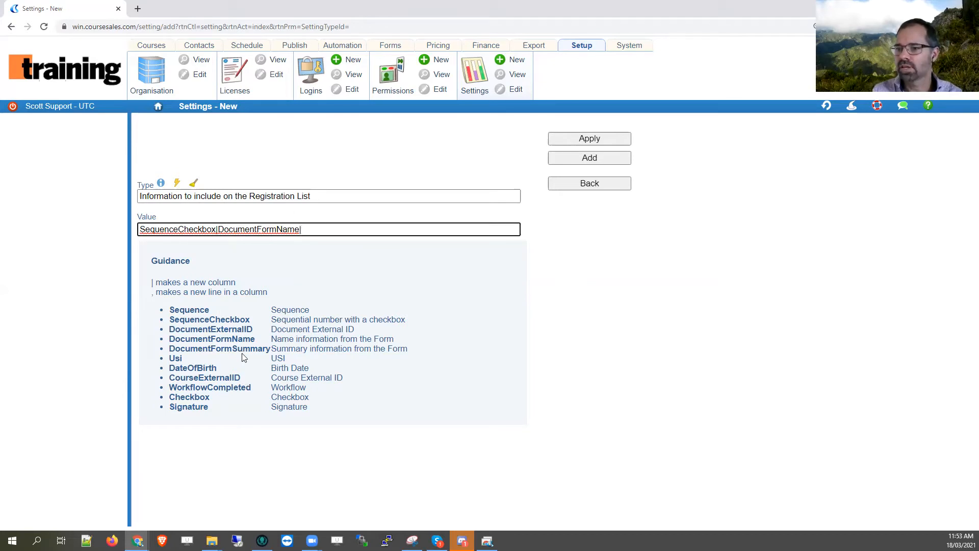
Add DocumentExternalID as the third column of the value, followed by a comma.
{"action": "left_click", "coordinate": [248, 331]}
{"action": "left_click_drag", "start_coordinate": [248, 331], "coordinate": [167, 334]}
{"action": "key", "text": "ctrl+c"}
{"action": "left_click", "coordinate": [304, 229]}
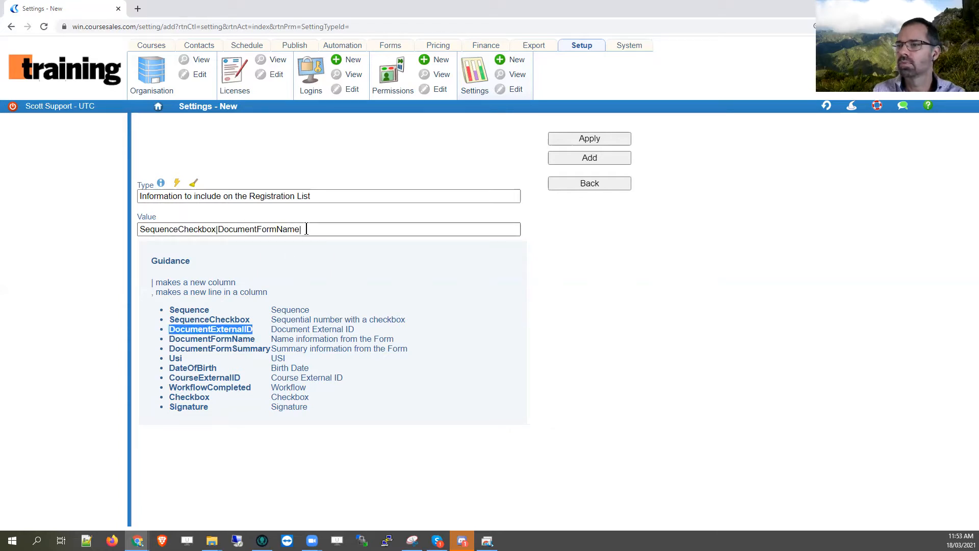
{"action": "key", "text": "ctrl+v"}
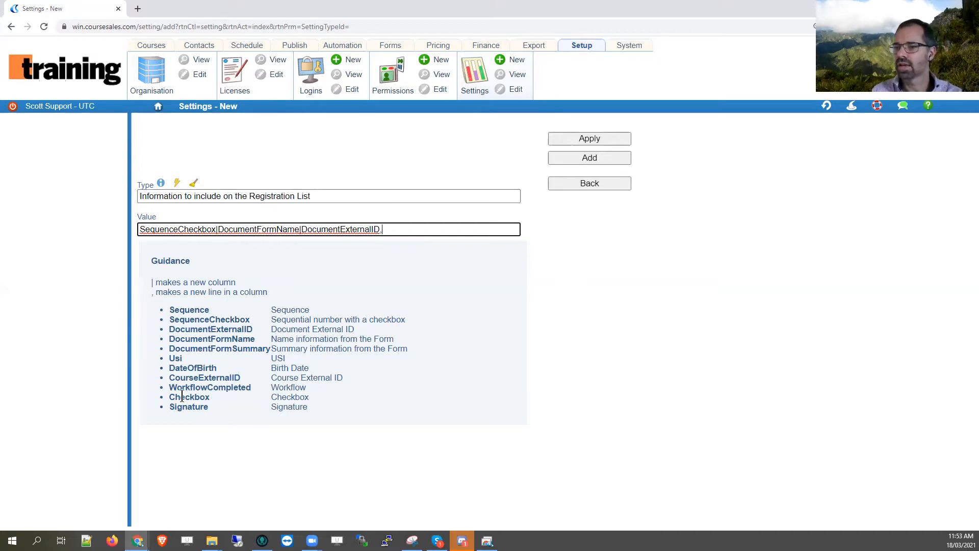
Append Usi and DateOfBirth, separated by a comma, as further lines in the DocumentExternalID column.
{"action": "left_click", "coordinate": [180, 358]}
{"action": "left_click_drag", "start_coordinate": [182, 358], "coordinate": [170, 360]}
{"action": "key", "text": "ctrl+c"}
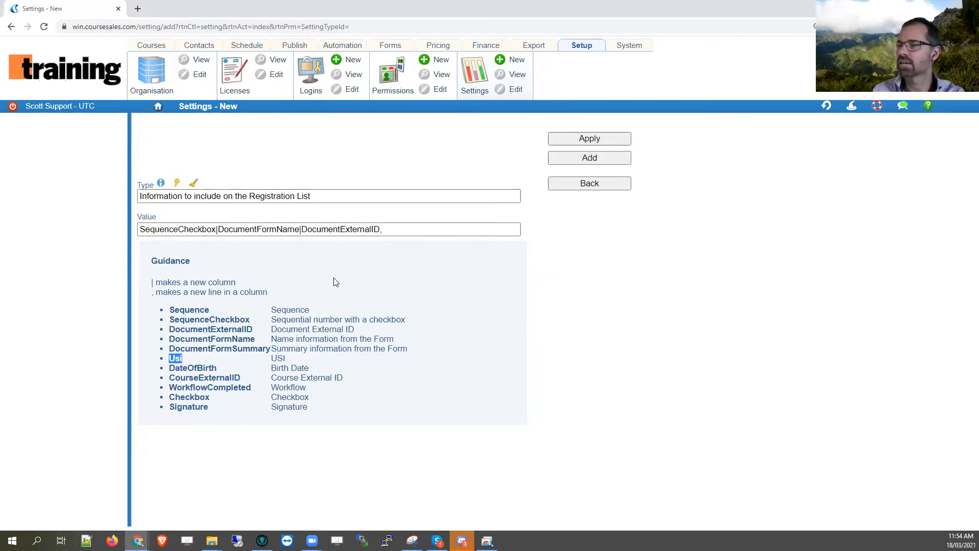
{"action": "left_click", "coordinate": [393, 230]}
{"action": "key", "text": "ctrl+v"}
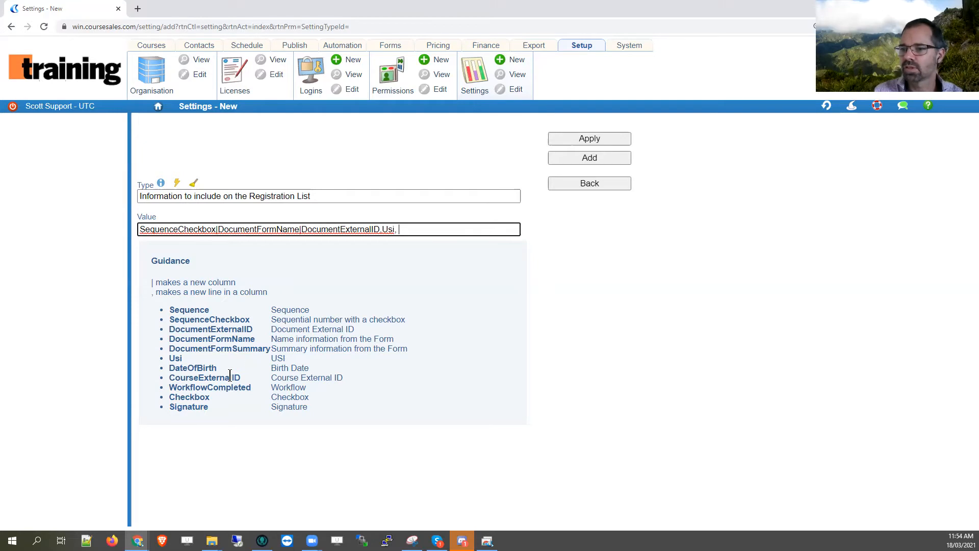
{"action": "left_click_drag", "start_coordinate": [218, 367], "coordinate": [166, 376]}
{"action": "key", "text": "ctrl+c"}
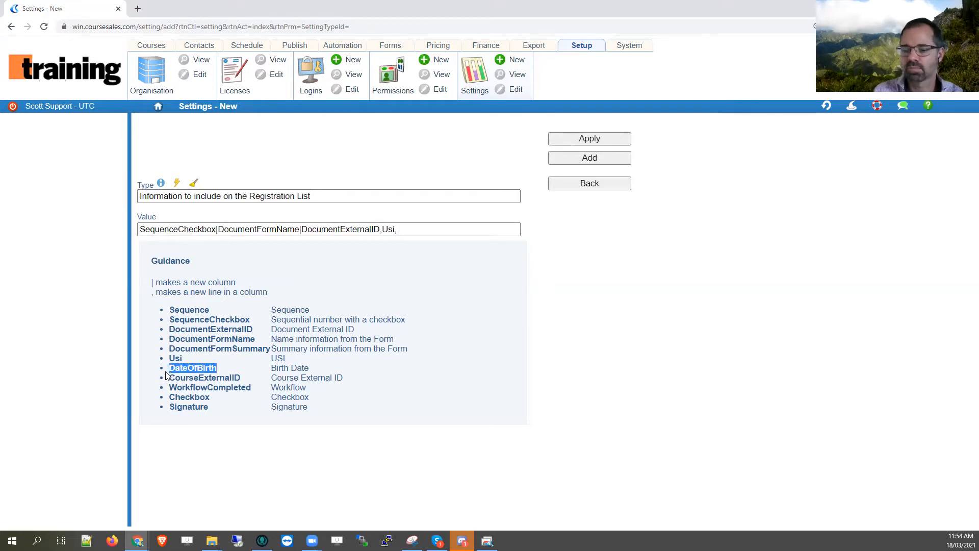
{"action": "left_click", "coordinate": [407, 229]}
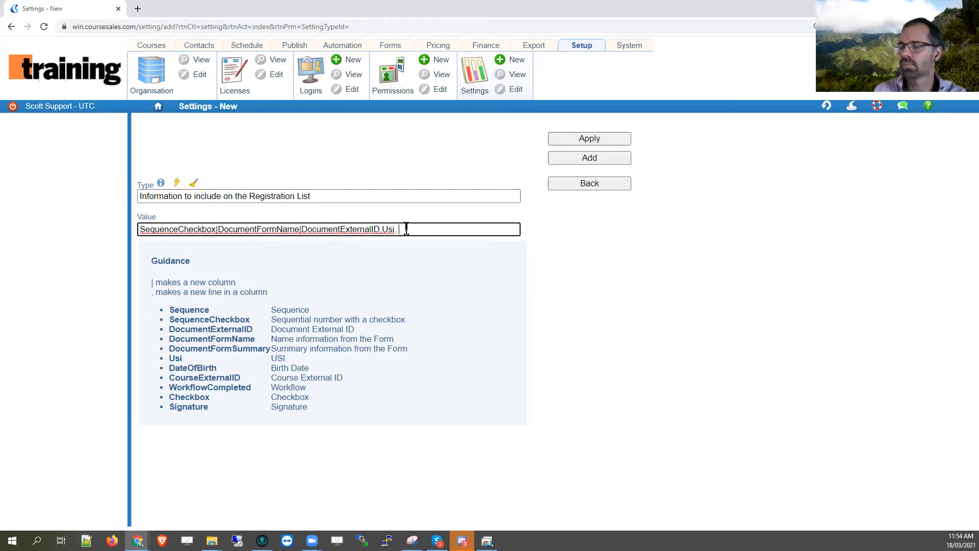
{"action": "key", "text": "ctrl+v"}
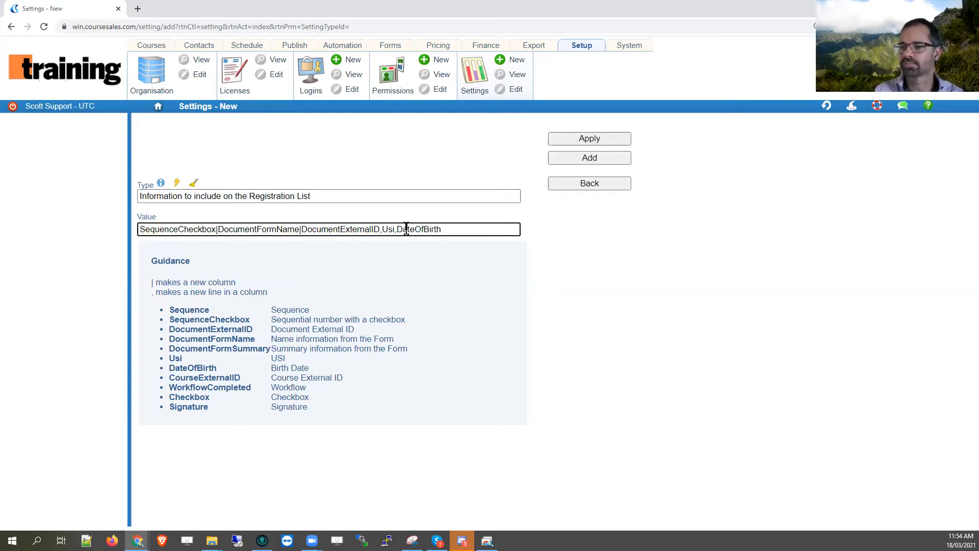
Append |Signature as the last column of the value and add the setting.
{"action": "left_click_drag", "start_coordinate": [209, 406], "coordinate": [168, 407]}
{"action": "key", "text": "ctrl+c"}
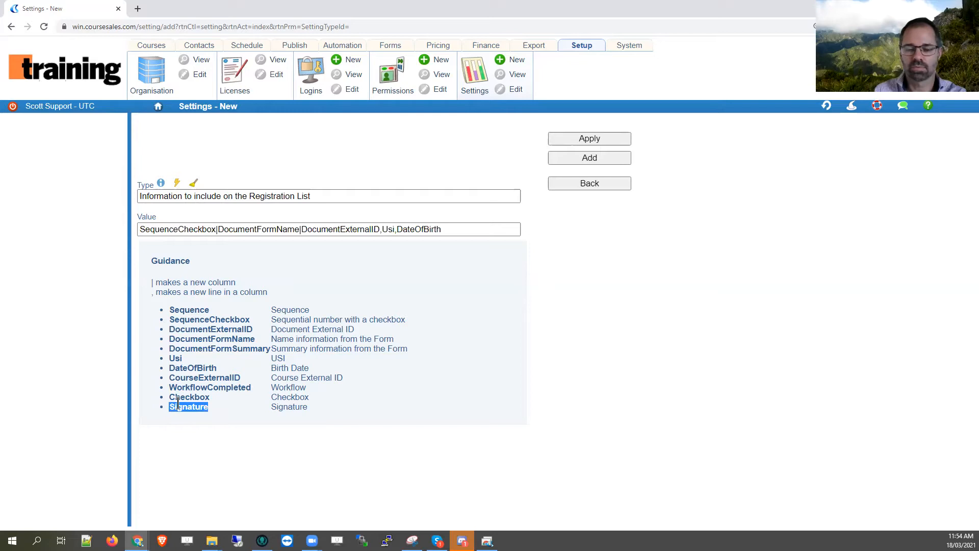
{"action": "left_click", "coordinate": [452, 231]}
{"action": "type", "text": "|"}
{"action": "key", "text": "ctrl+v"}
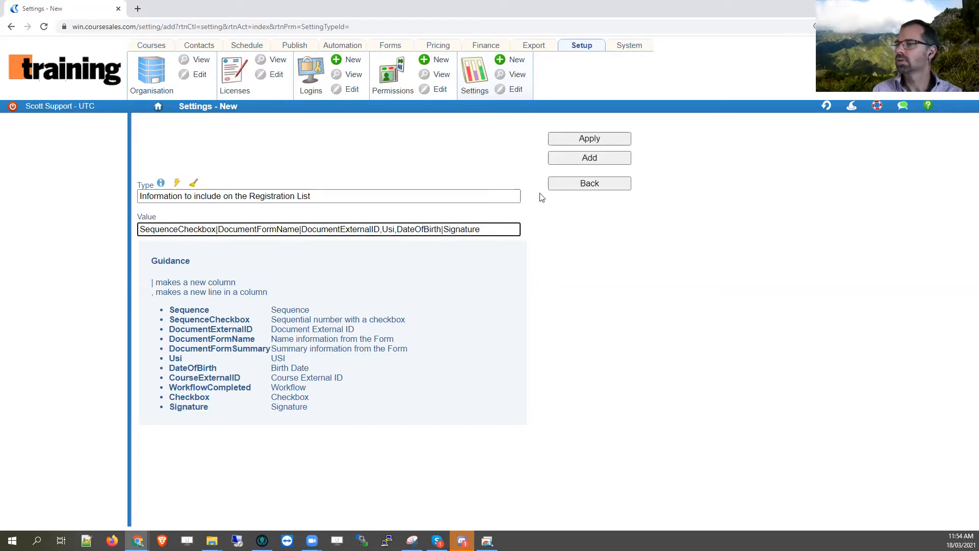
{"action": "left_click", "coordinate": [606, 162]}
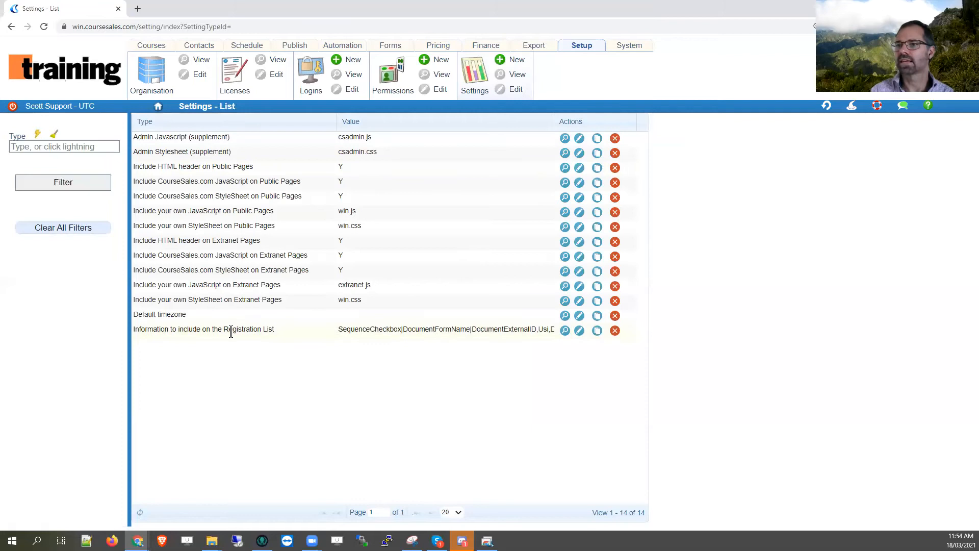
Open the event registration list for the 31 March 2021 Diploma of Accounting date at the Sydney Office and check the first registrant's name.
{"action": "left_click", "coordinate": [155, 47]}
{"action": "left_click", "coordinate": [276, 82]}
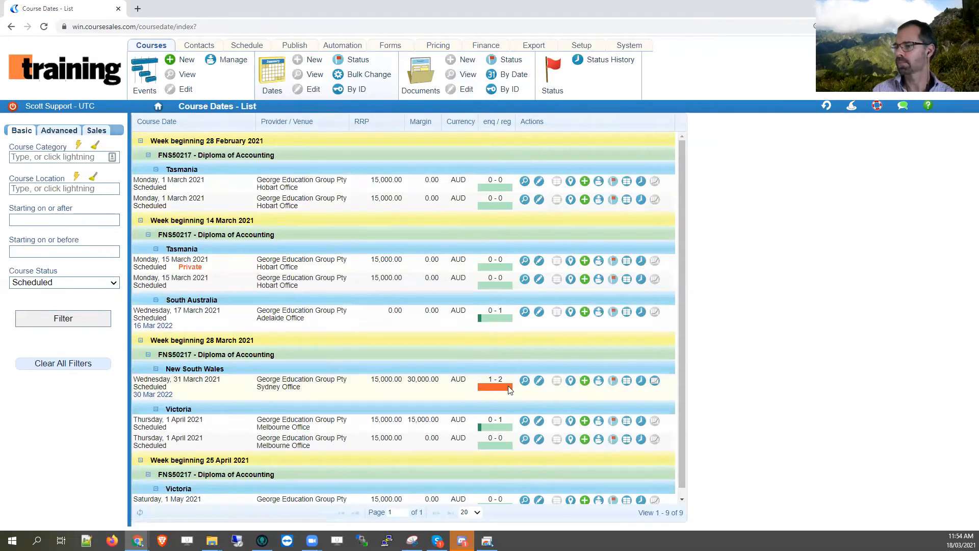
{"action": "left_click", "coordinate": [627, 381]}
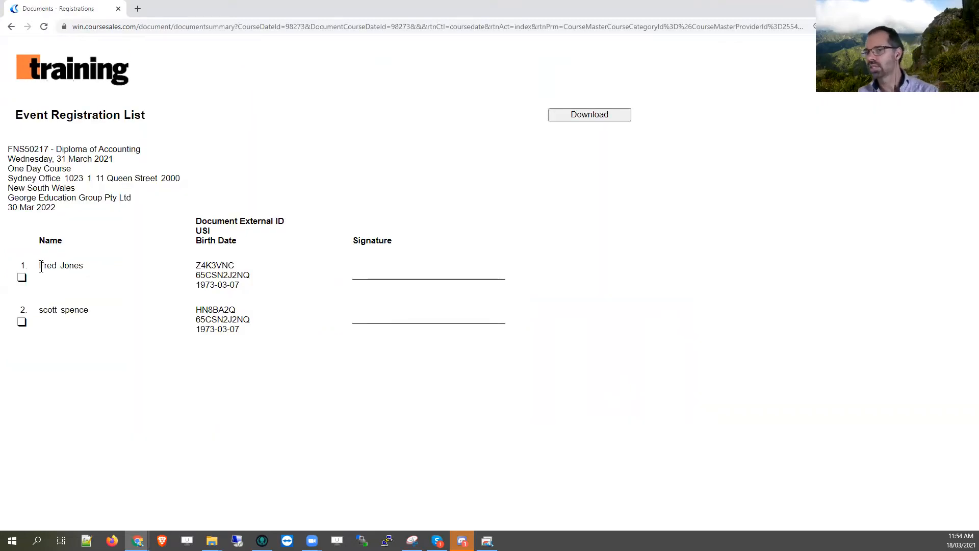
{"action": "left_click_drag", "start_coordinate": [39, 266], "coordinate": [87, 291]}
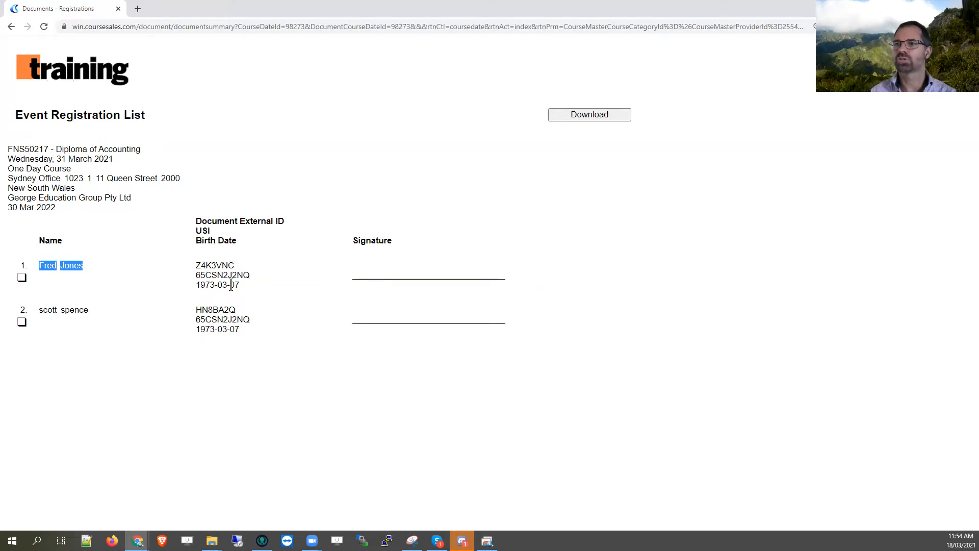
Open the "Information to include on the Registration List" setting for editing in a second browser tab.
{"action": "middle_click", "coordinate": [11, 26]}
{"action": "left_click", "coordinate": [164, 9]}
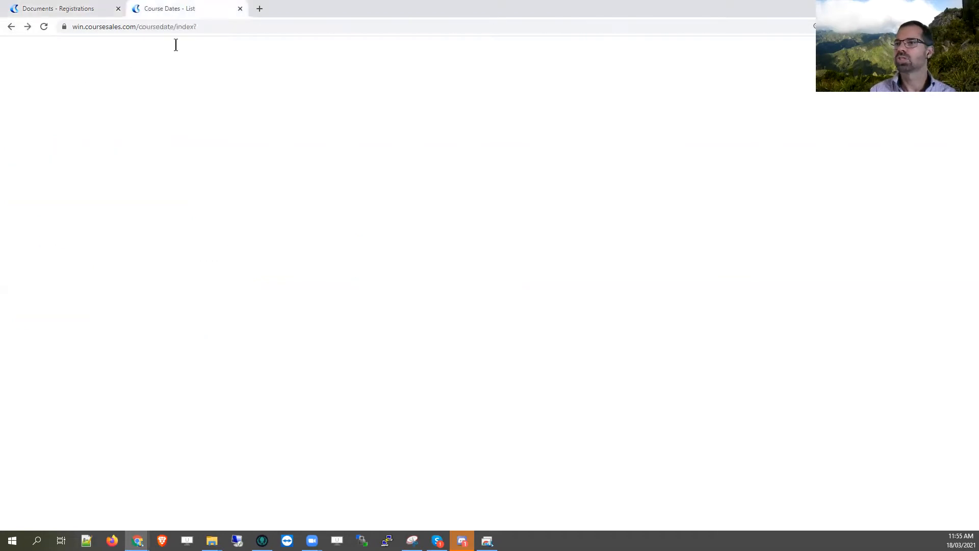
{"action": "left_click", "coordinate": [628, 45]}
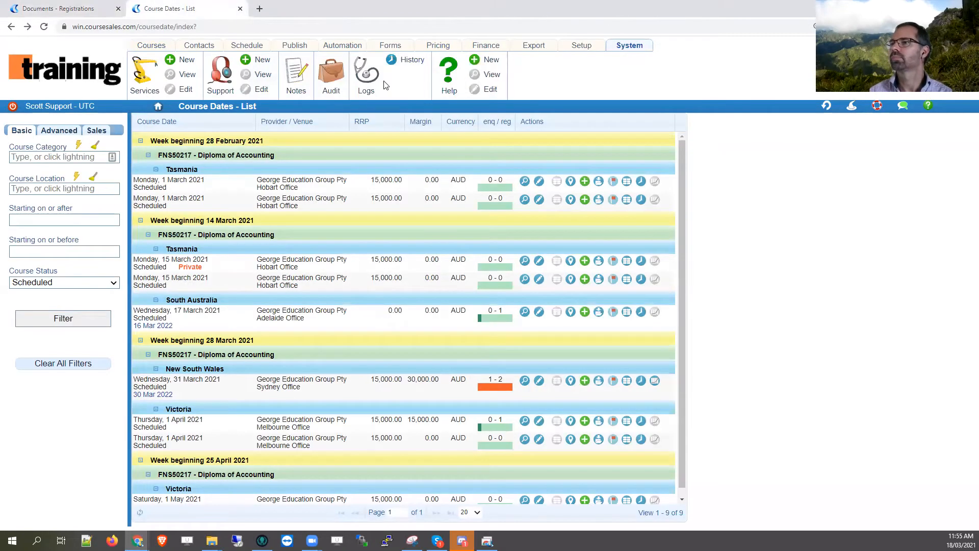
{"action": "left_click", "coordinate": [581, 45]}
{"action": "left_click", "coordinate": [535, 72]}
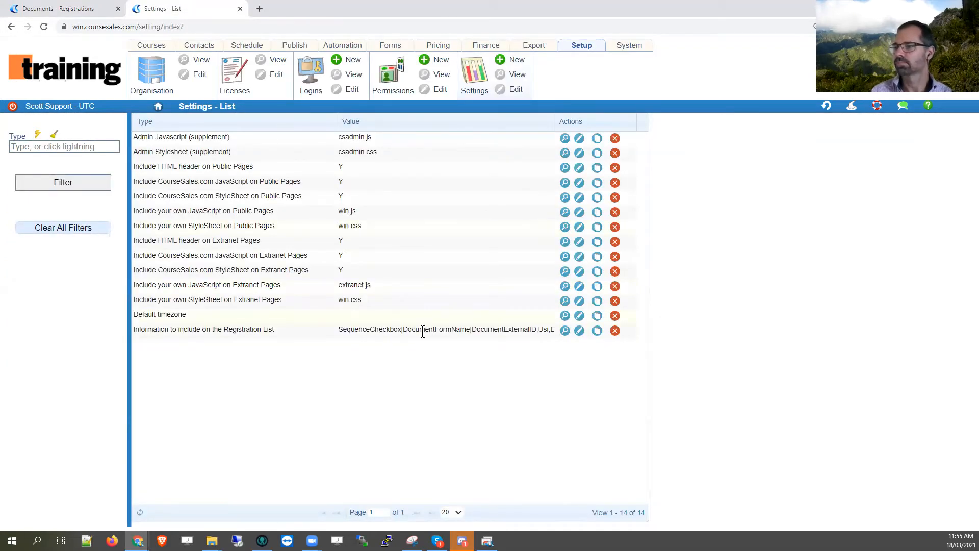
{"action": "left_click", "coordinate": [580, 332]}
Insert Checkbox|Checkbox| before Signature in the setting's value.
{"action": "left_click", "coordinate": [449, 229]}
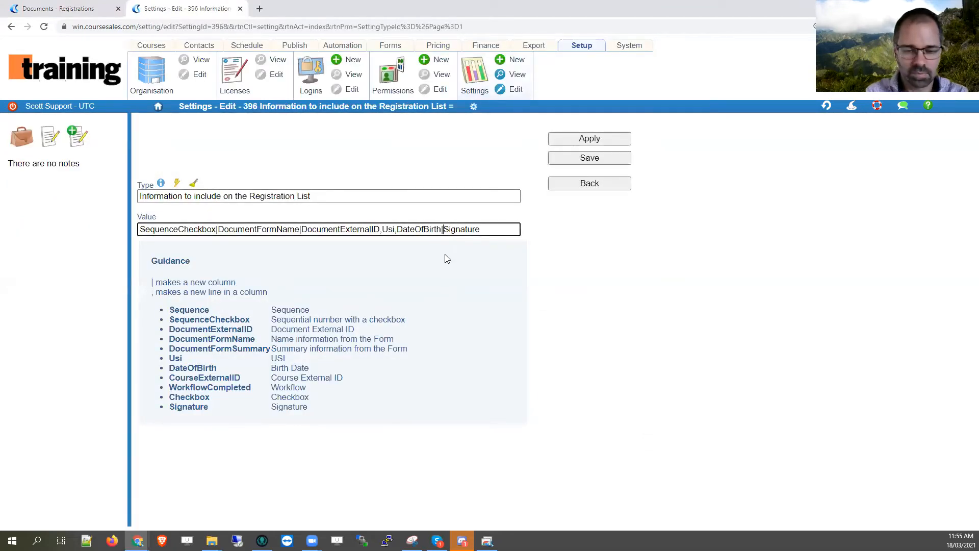
{"action": "left_click_drag", "start_coordinate": [212, 399], "coordinate": [169, 397]}
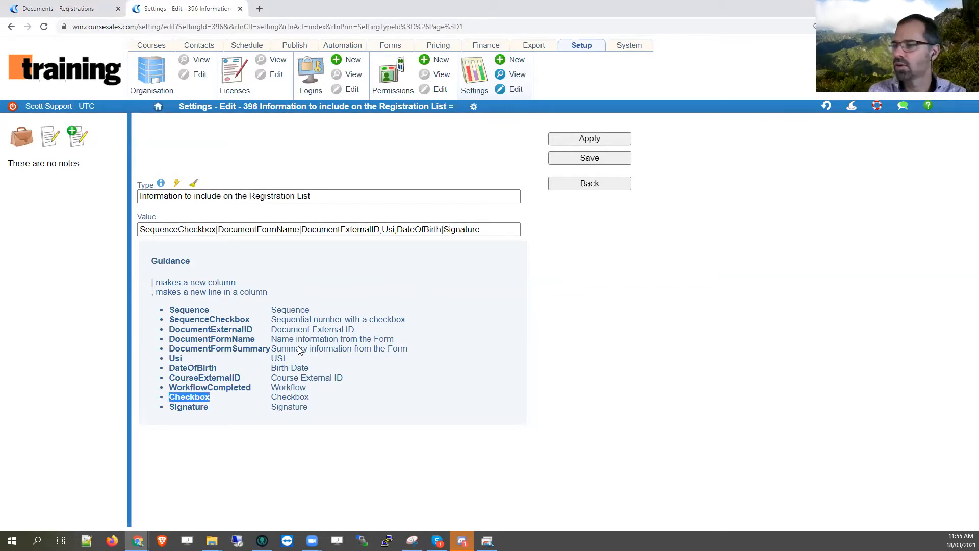
{"action": "type", "text": "Checkbox|Checkbox|"}
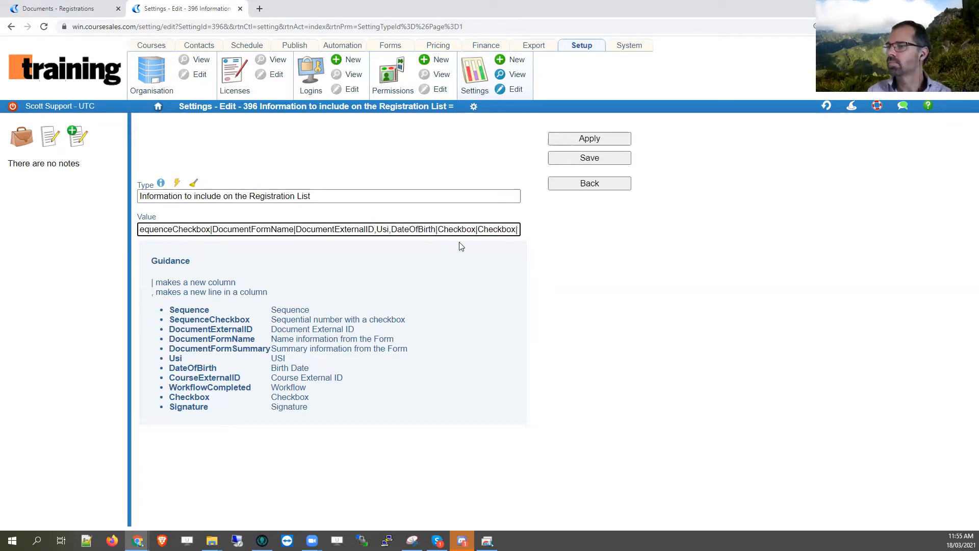
Insert a custom column "Love you?|" before the first added Checkbox column and save the setting.
{"action": "left_click", "coordinate": [437, 229]}
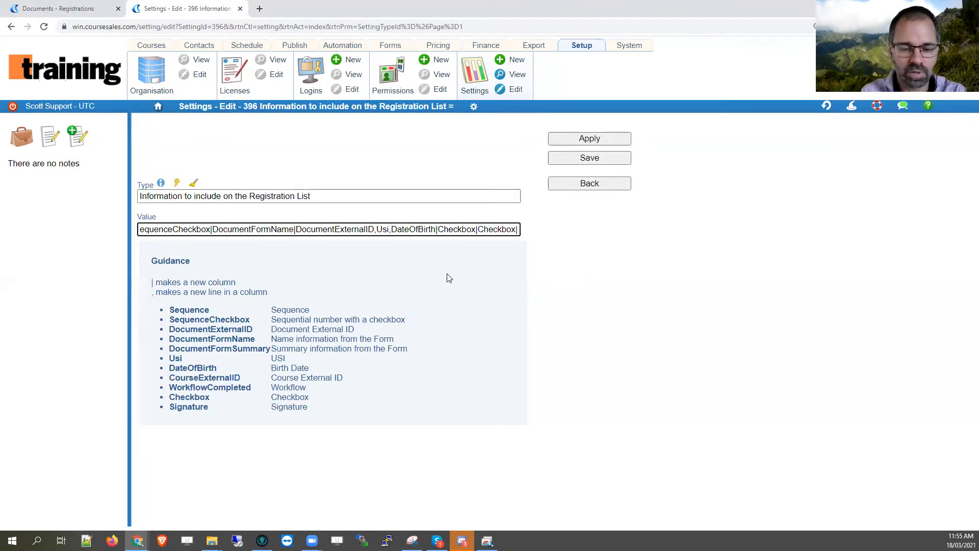
{"action": "type", "text": "Love you"}
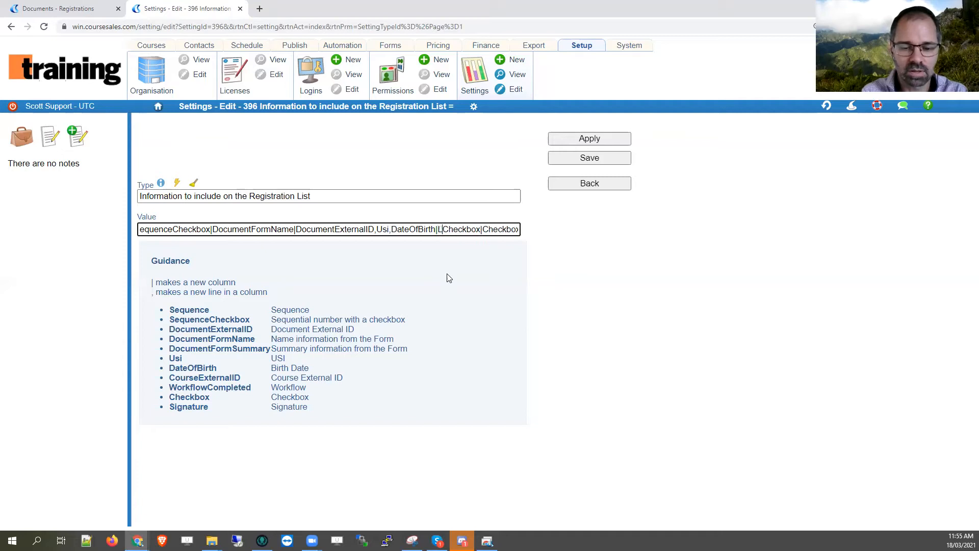
{"action": "type", "text": "?|"}
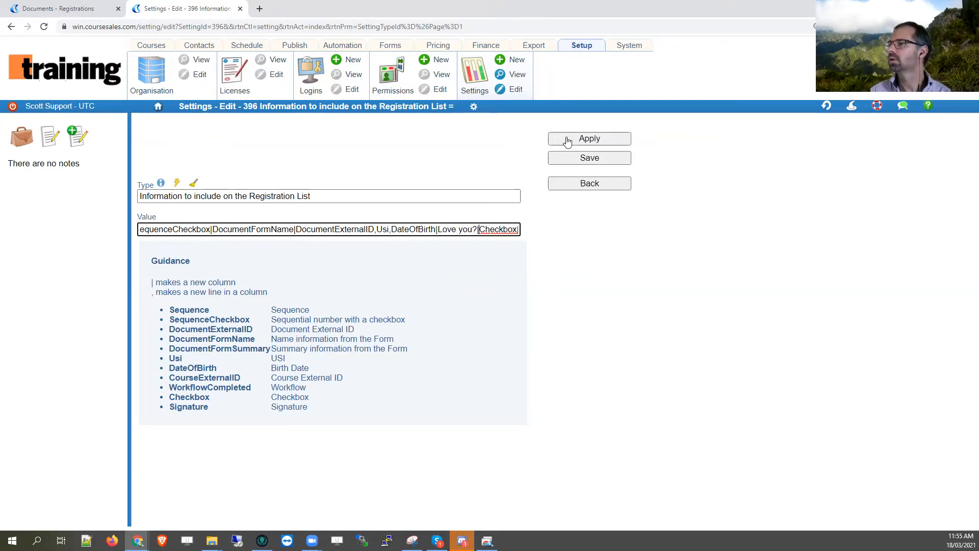
{"action": "left_click", "coordinate": [588, 159]}
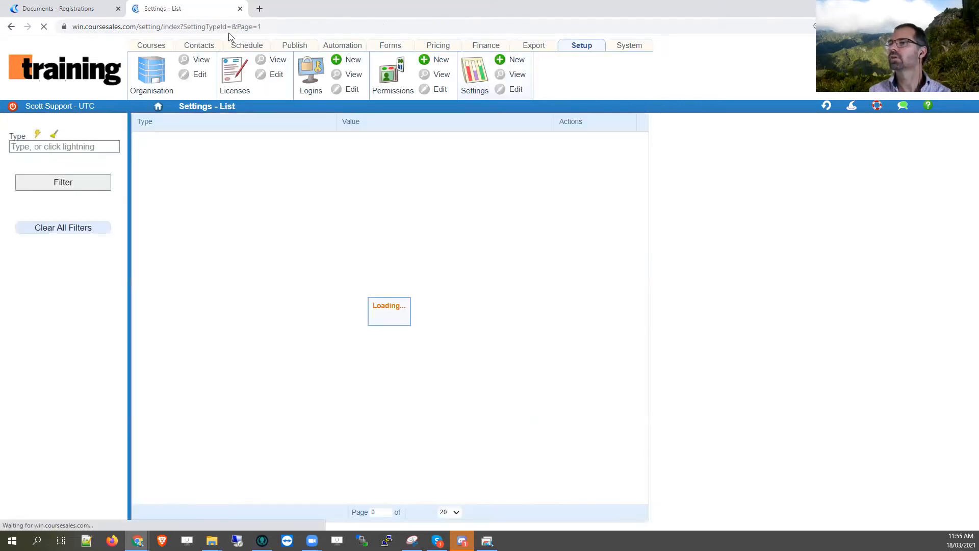
Reload the event registration list in the other browser tab and examine its column headings, including Document External ID.
{"action": "left_click", "coordinate": [77, 9]}
{"action": "left_click", "coordinate": [43, 29]}
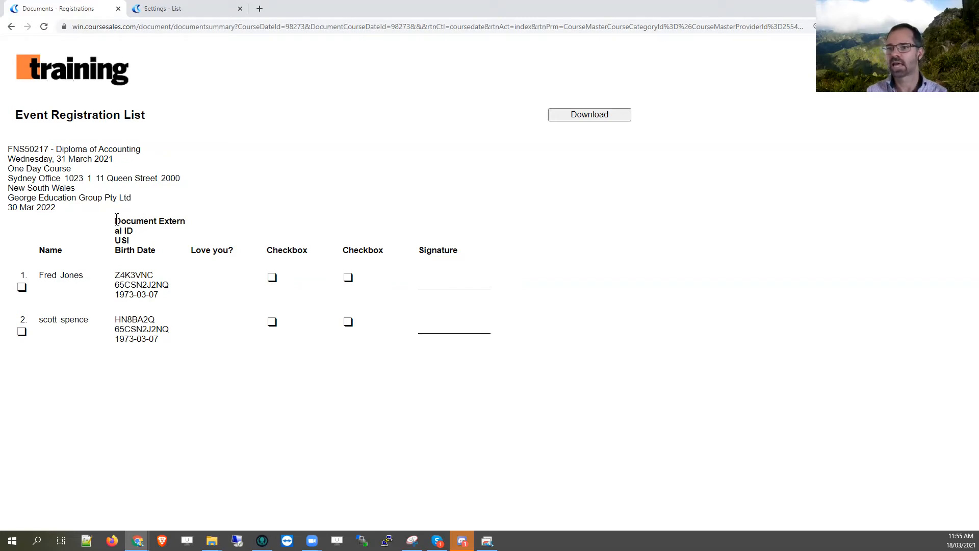
{"action": "left_click_drag", "start_coordinate": [116, 219], "coordinate": [134, 231]}
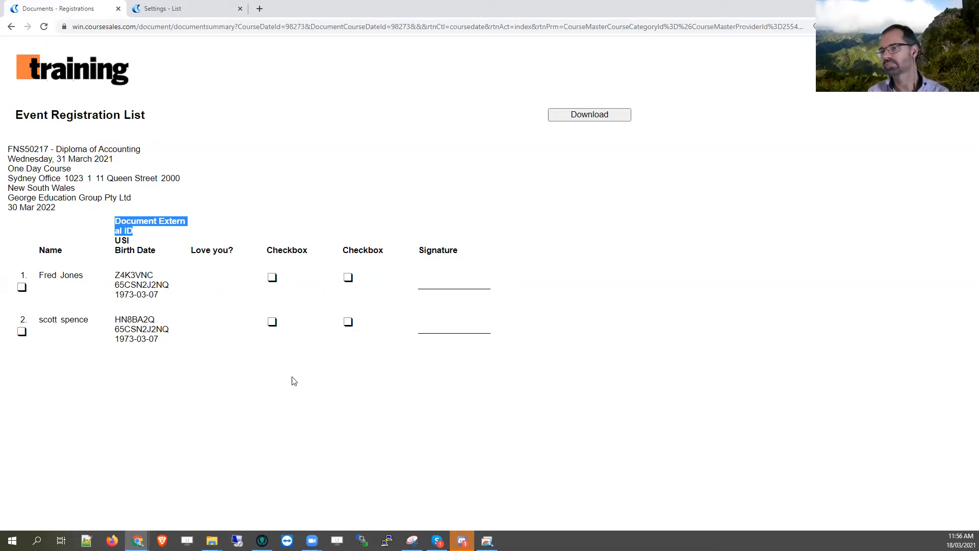
Open the Course Dates list in a new tab and open the Wednesday, 31 March 2021 Sydney course's first registration for editing.
{"action": "left_click", "coordinate": [173, 11]}
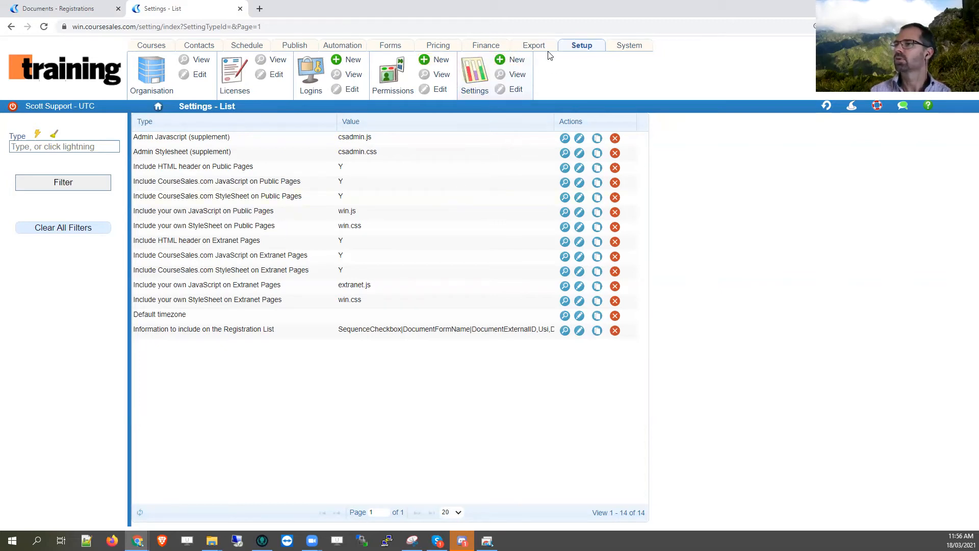
{"action": "left_click", "coordinate": [65, 11]}
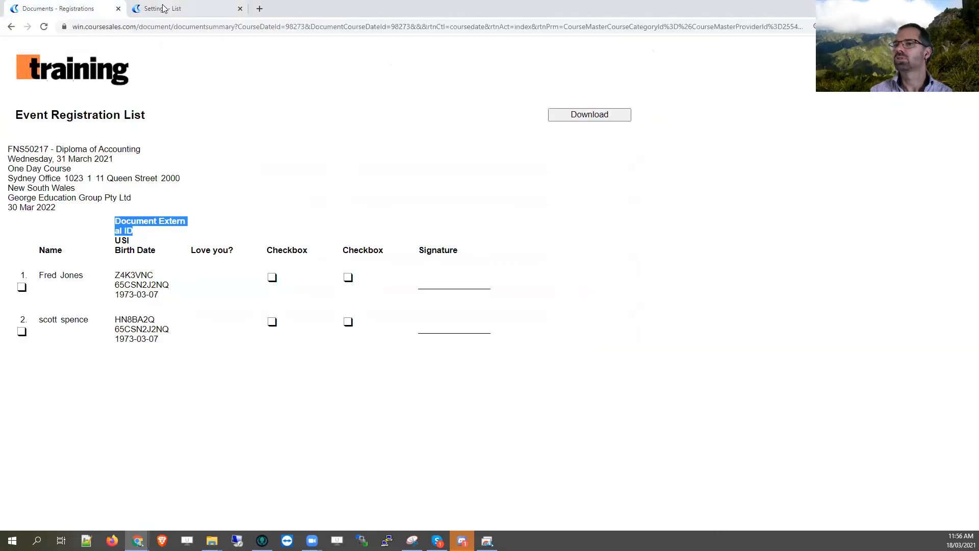
{"action": "middle_click", "coordinate": [8, 28]}
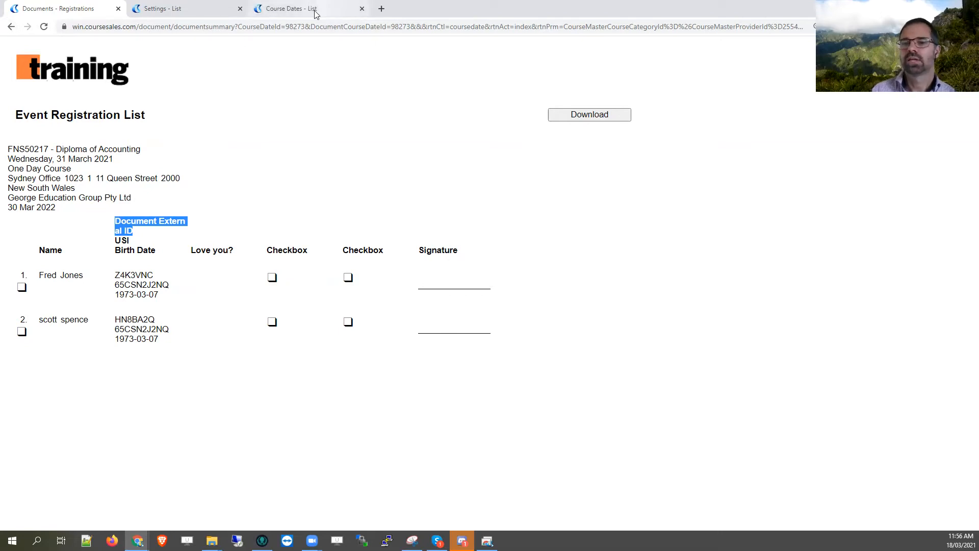
{"action": "left_click", "coordinate": [315, 12]}
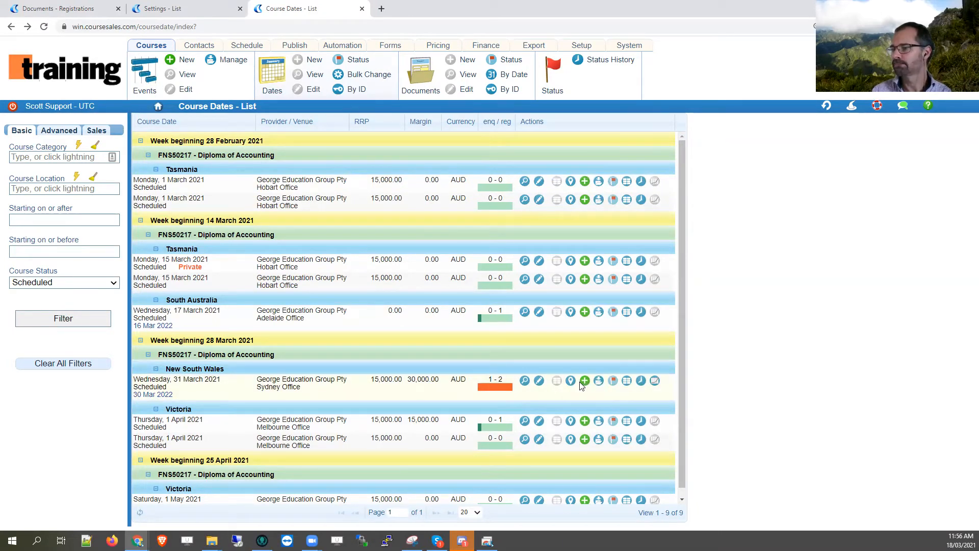
{"action": "left_click", "coordinate": [599, 381]}
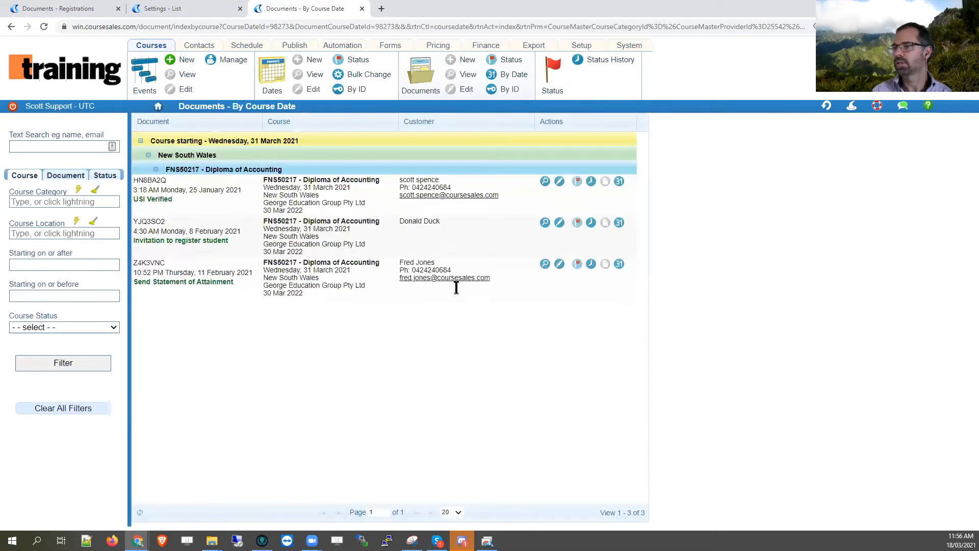
{"action": "left_click", "coordinate": [559, 184]}
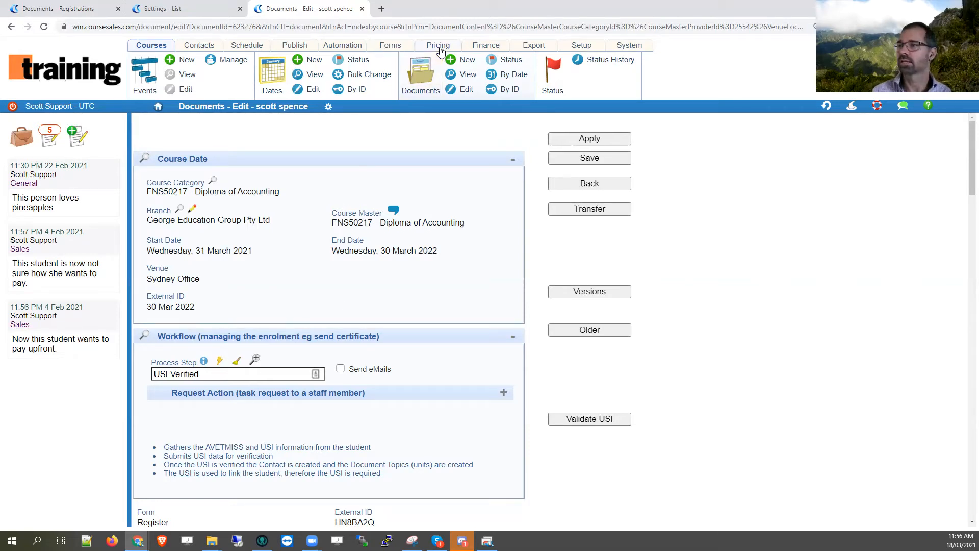
Open the registration's Registration form for editing and expand the detailed settings of all its fields.
{"action": "left_click", "coordinate": [394, 47]}
{"action": "left_click", "coordinate": [319, 91]}
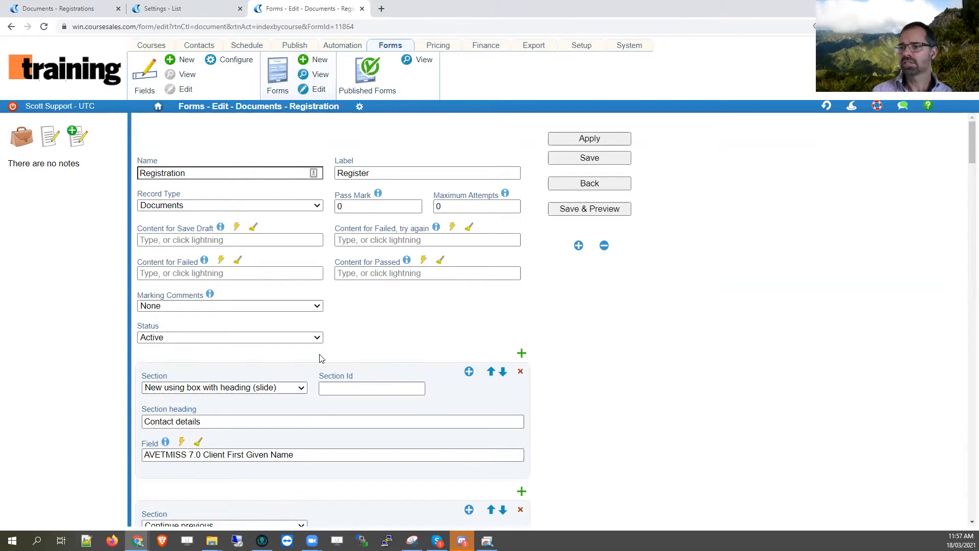
{"action": "left_click", "coordinate": [578, 246]}
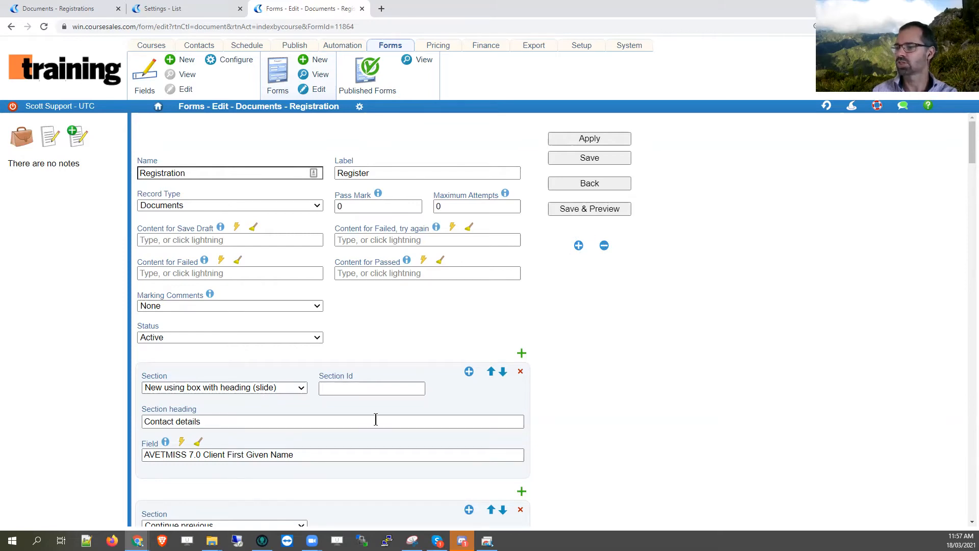
{"action": "left_click", "coordinate": [578, 246]}
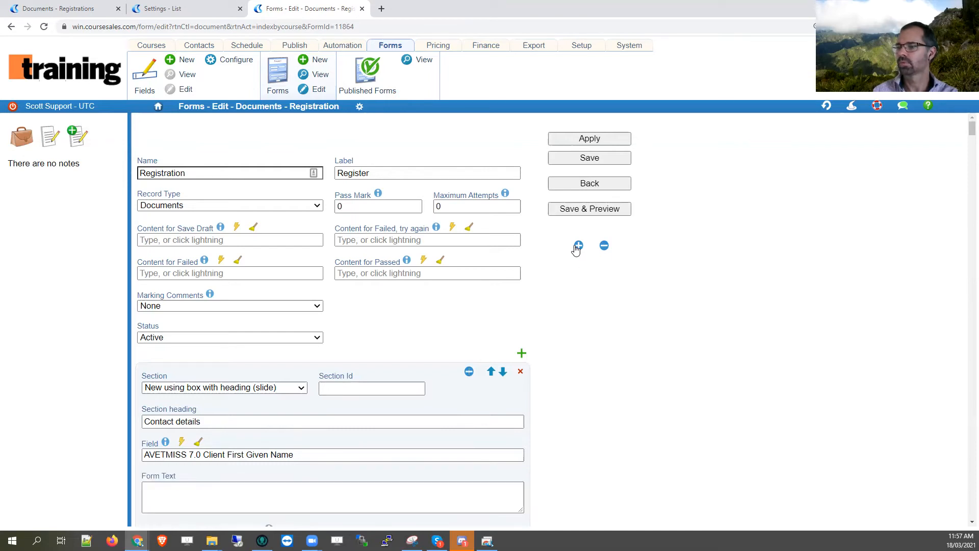
Examine the Summary and Name options of the first name, last name and mobile telephone number fields.
{"action": "scroll", "coordinate": [544, 360], "scroll_direction": "down", "scroll_amount": 3}
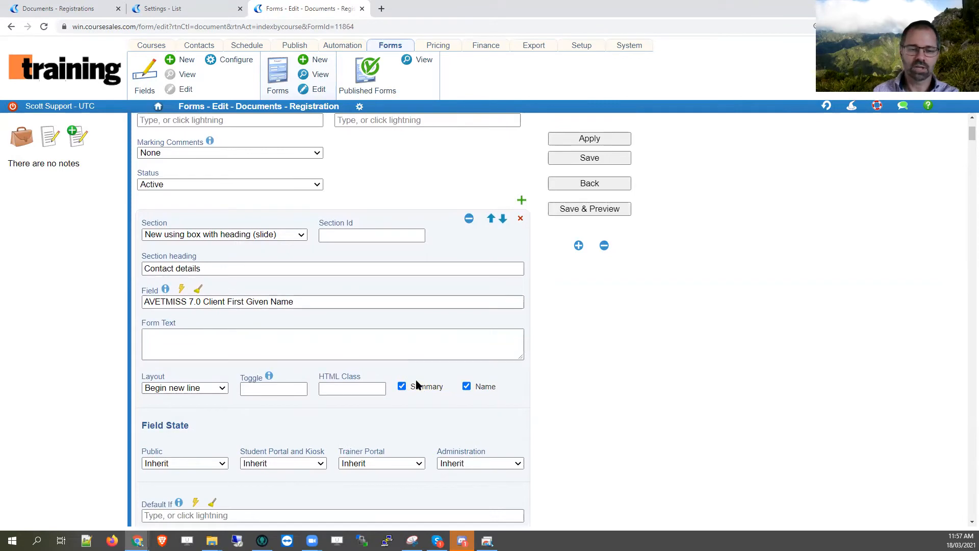
{"action": "left_click_drag", "start_coordinate": [392, 373], "coordinate": [506, 402]}
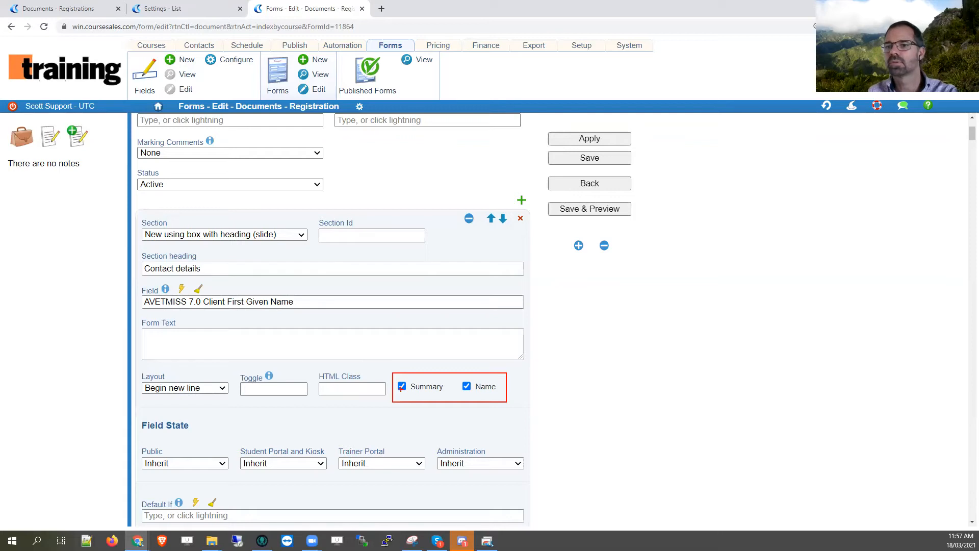
{"action": "key", "text": "Escape"}
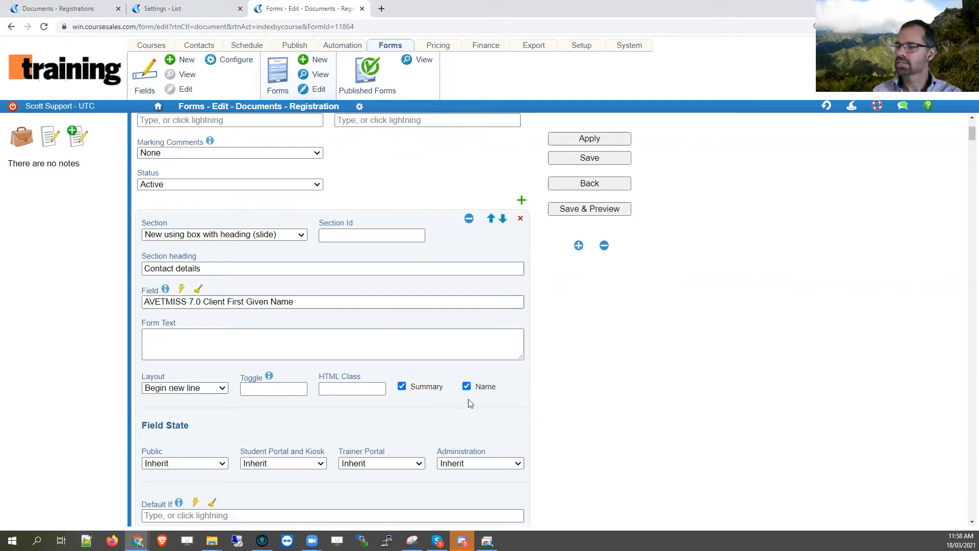
{"action": "scroll", "coordinate": [478, 392], "scroll_direction": "down", "scroll_amount": 8}
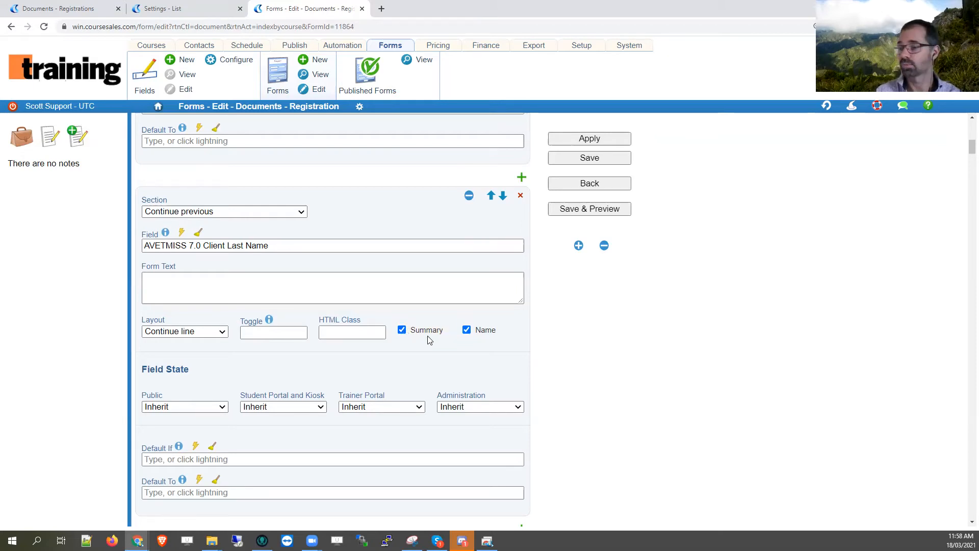
{"action": "scroll", "coordinate": [428, 340], "scroll_direction": "down", "scroll_amount": 8}
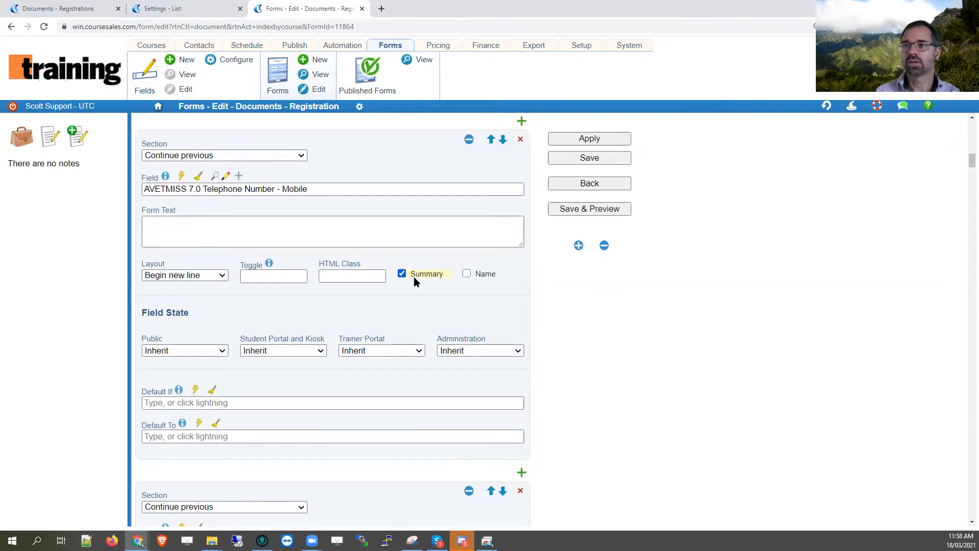
Open the Documents list in a new tab and compare its Customer details with the names on the event registration list.
{"action": "left_click", "coordinate": [151, 47]}
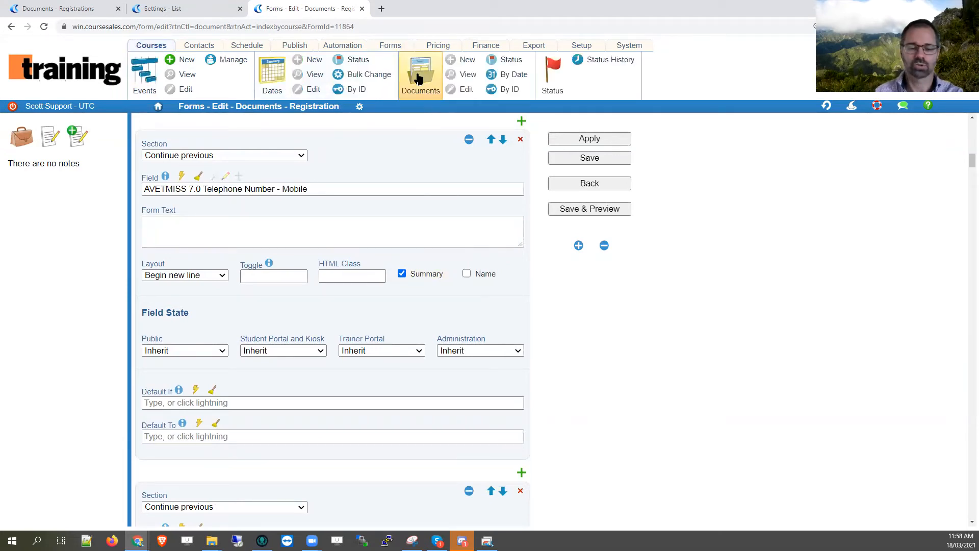
{"action": "left_click", "coordinate": [418, 78]}
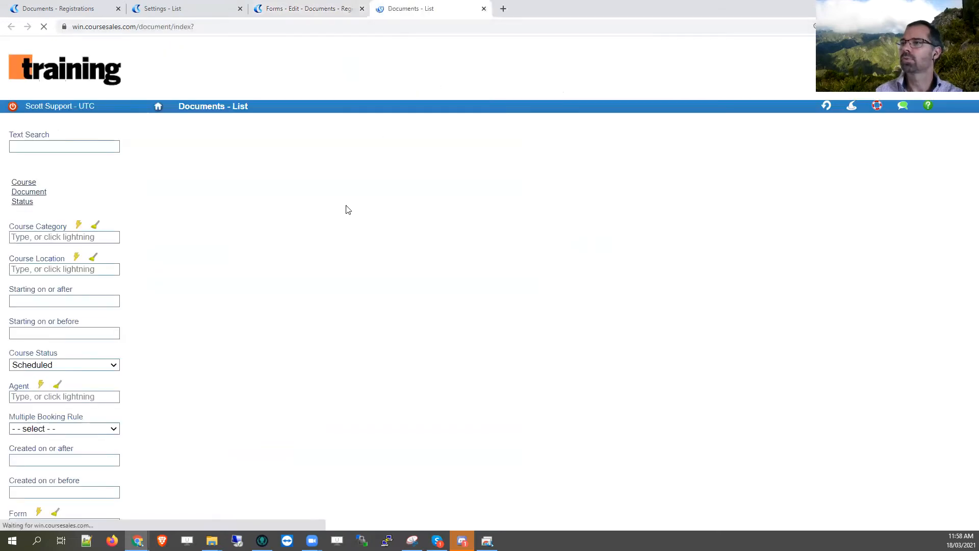
{"action": "left_click_drag", "start_coordinate": [399, 186], "coordinate": [452, 186]}
{"action": "left_click", "coordinate": [451, 183]}
{"action": "left_click", "coordinate": [423, 189]}
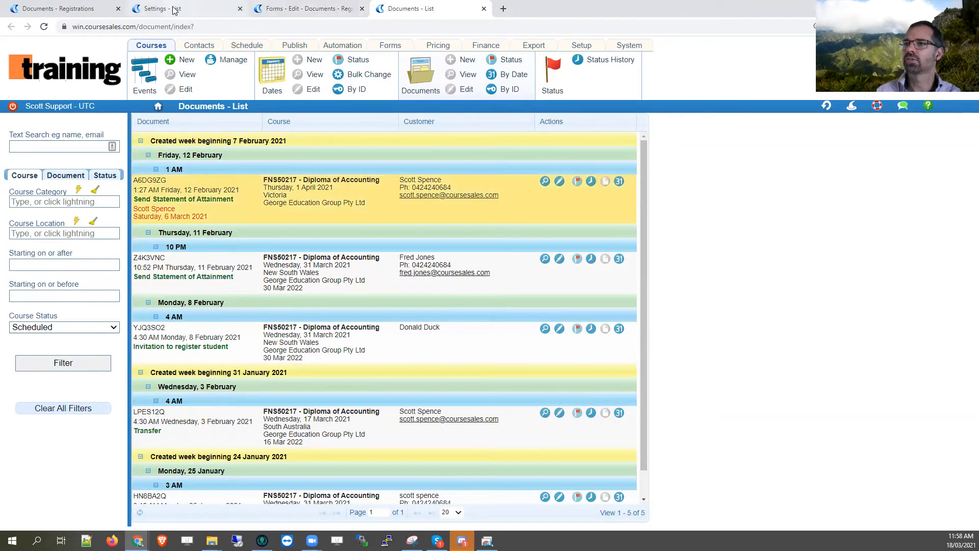
{"action": "left_click", "coordinate": [88, 10]}
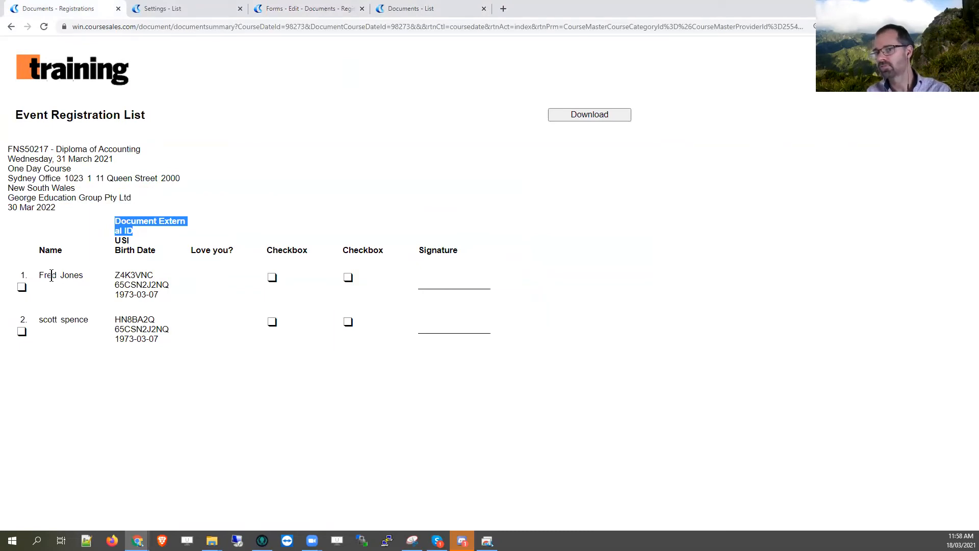
Enable the Name option for the AVETMISS 7.0 Telephone Number - Mobile field, then save and publish the Registration form.
{"action": "left_click", "coordinate": [314, 8]}
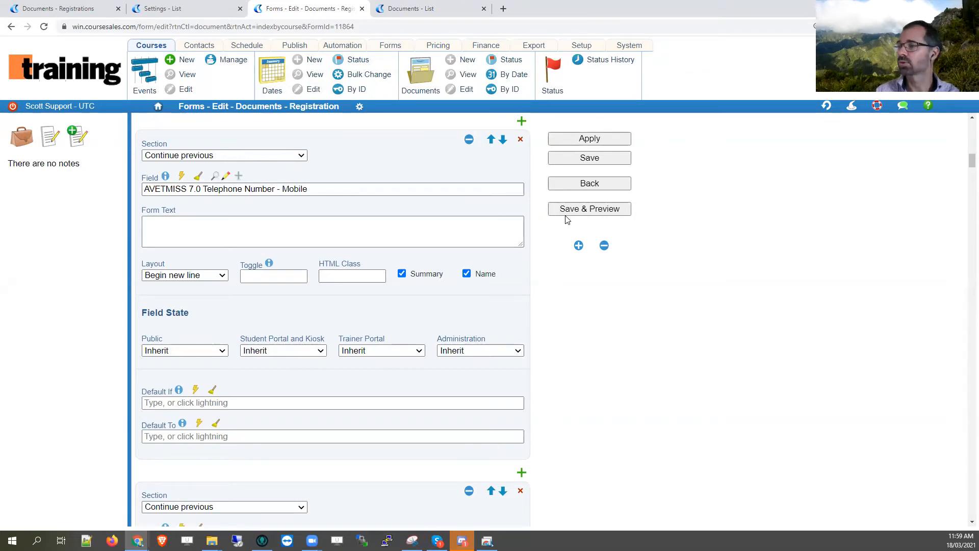
{"action": "left_click", "coordinate": [601, 211]}
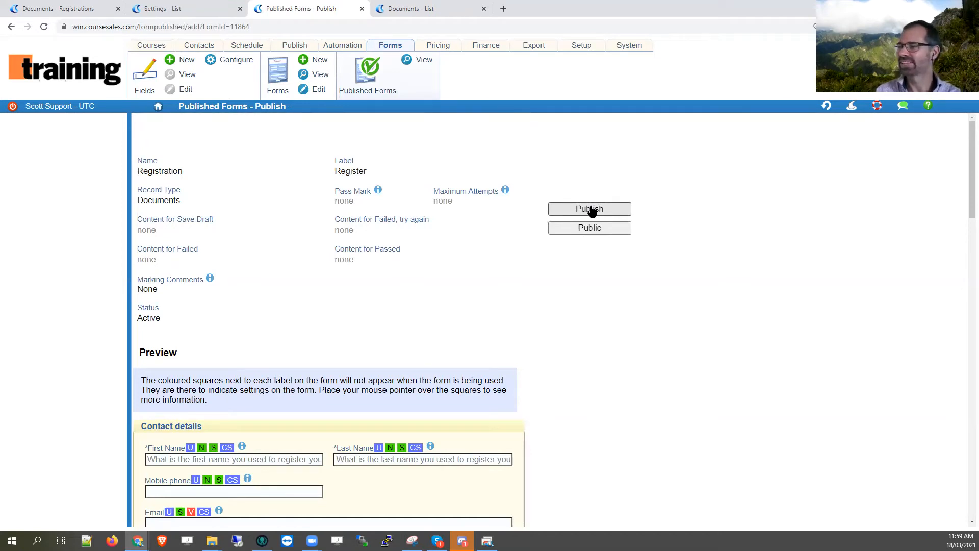
{"action": "left_click", "coordinate": [590, 209]}
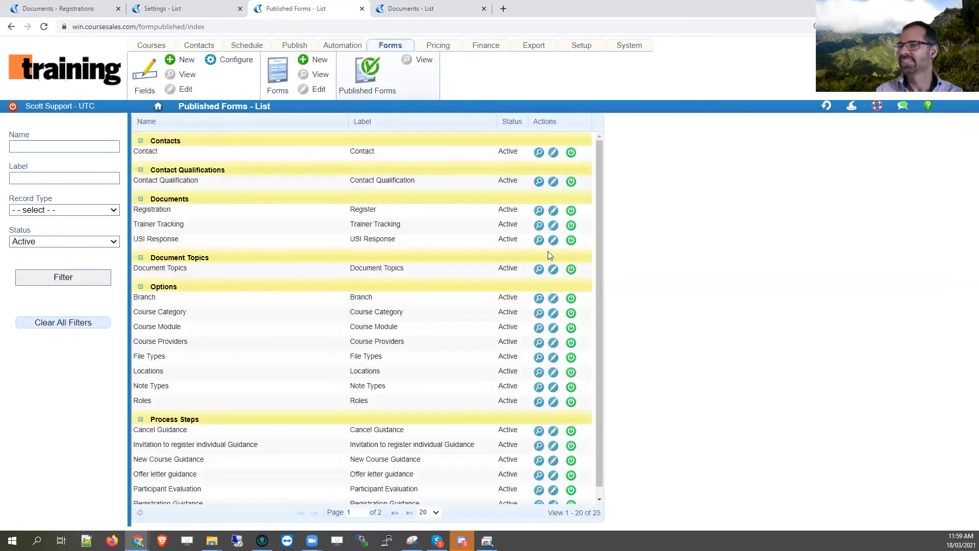
Reload the event registration list and check its Name column.
{"action": "left_click", "coordinate": [69, 9]}
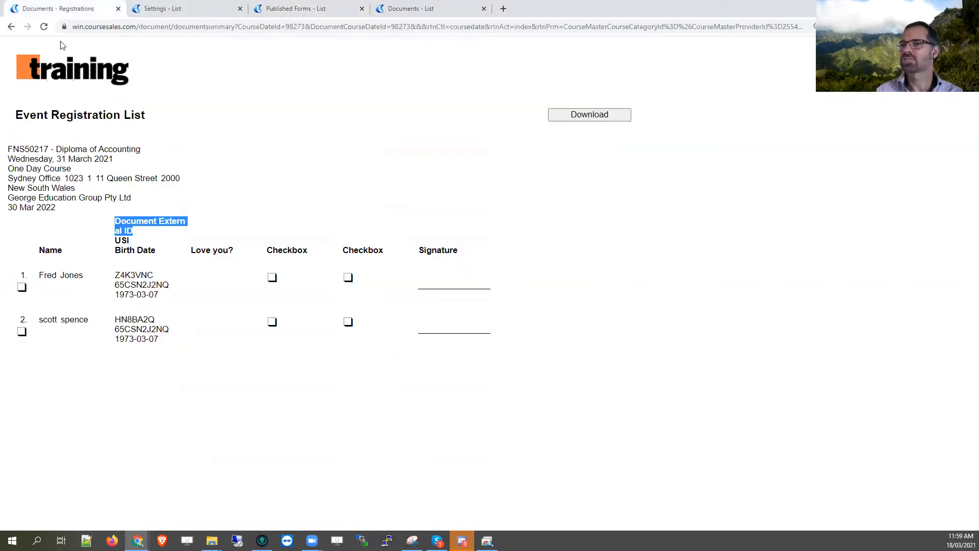
{"action": "left_click", "coordinate": [44, 27]}
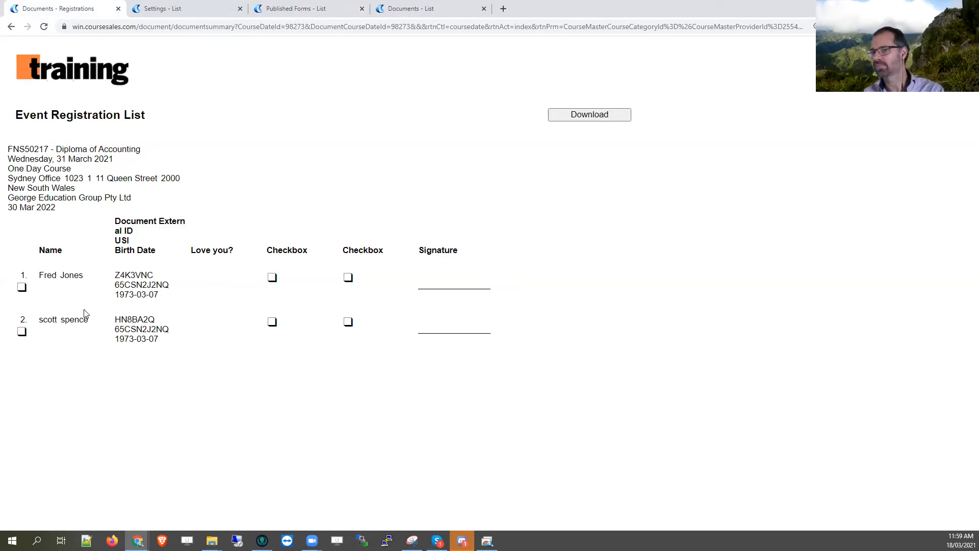
Reopen the recently edited registration document from the recent history and examine its contact details.
{"action": "left_click", "coordinate": [413, 16]}
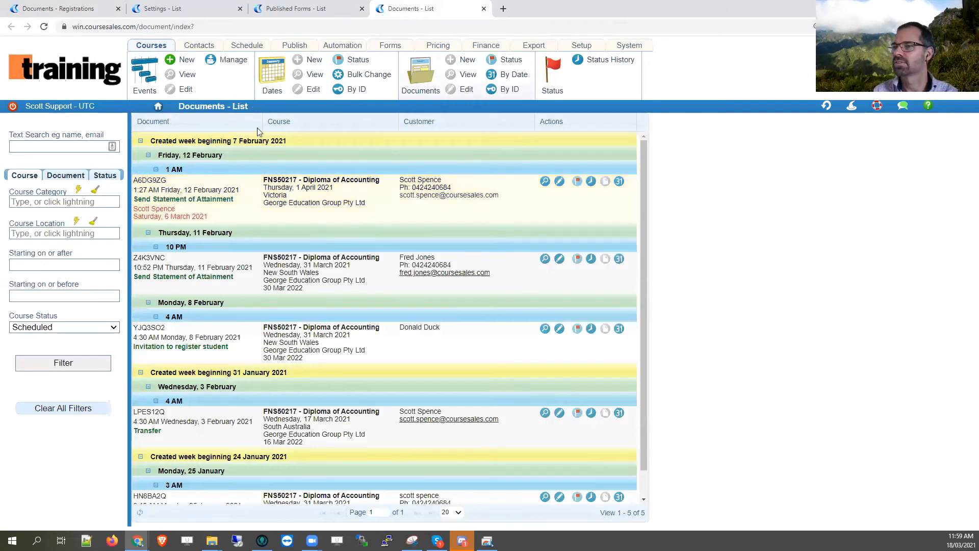
{"action": "left_click", "coordinate": [826, 105]}
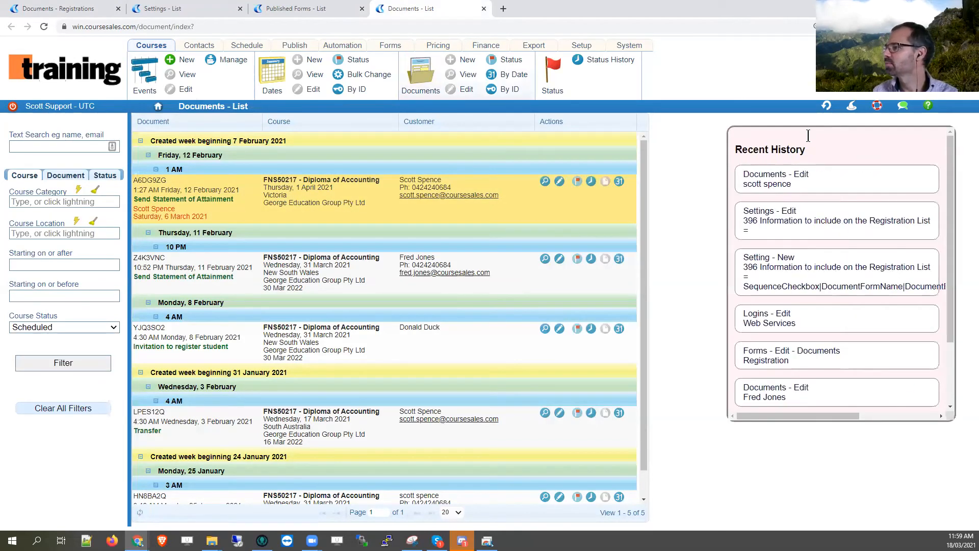
{"action": "left_click", "coordinate": [778, 185]}
{"action": "scroll", "coordinate": [447, 334], "scroll_direction": "down", "scroll_amount": 5}
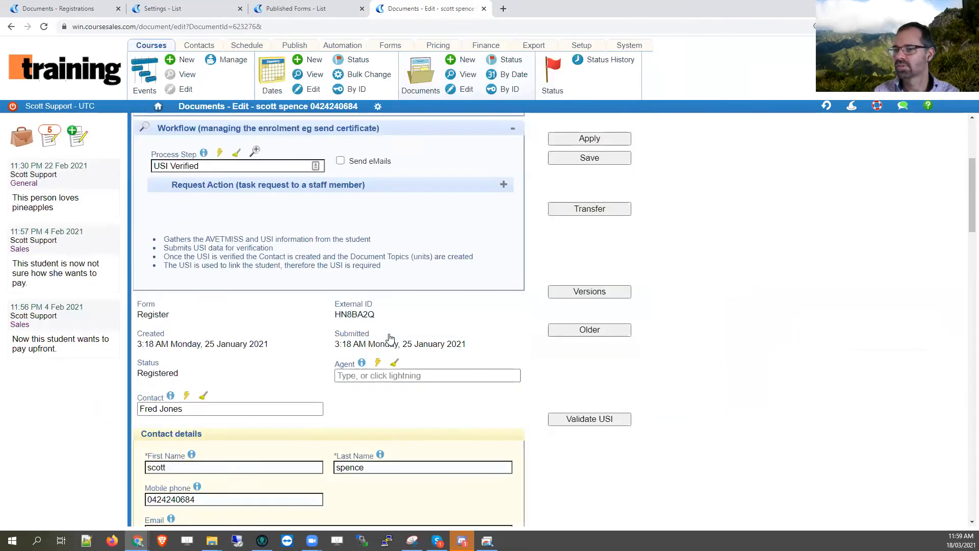
{"action": "scroll", "coordinate": [371, 341], "scroll_direction": "down", "scroll_amount": 1}
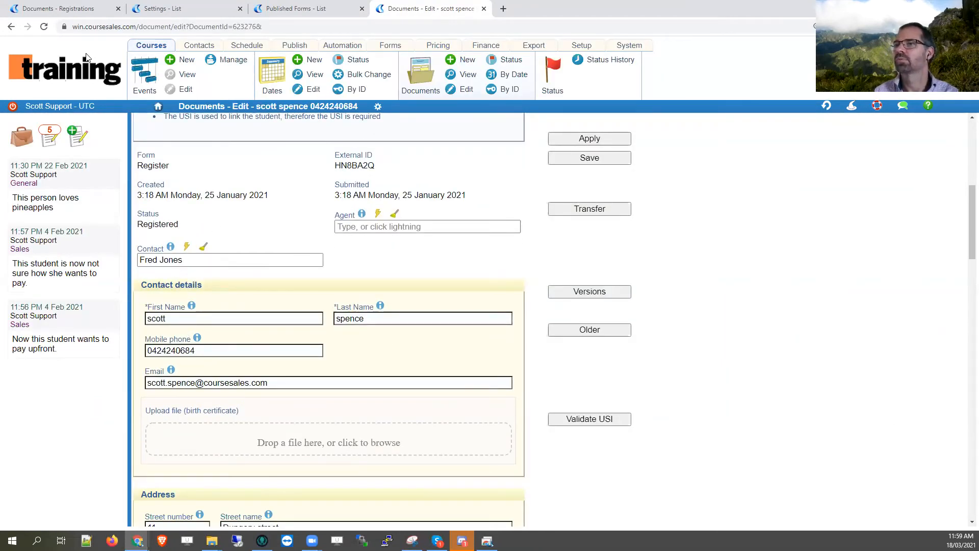
Reload the event registration list once more, then save the reopened registration document.
{"action": "left_click", "coordinate": [85, 10]}
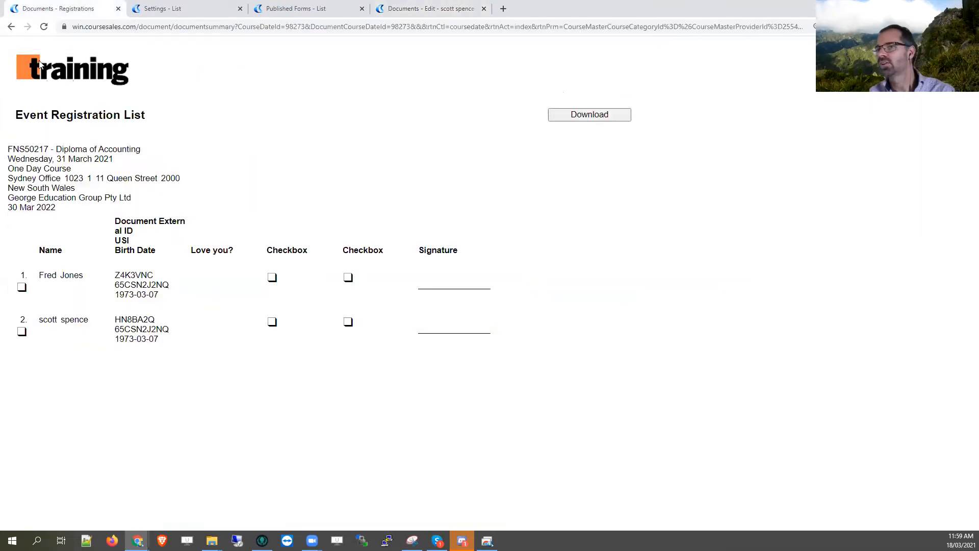
{"action": "left_click", "coordinate": [41, 29]}
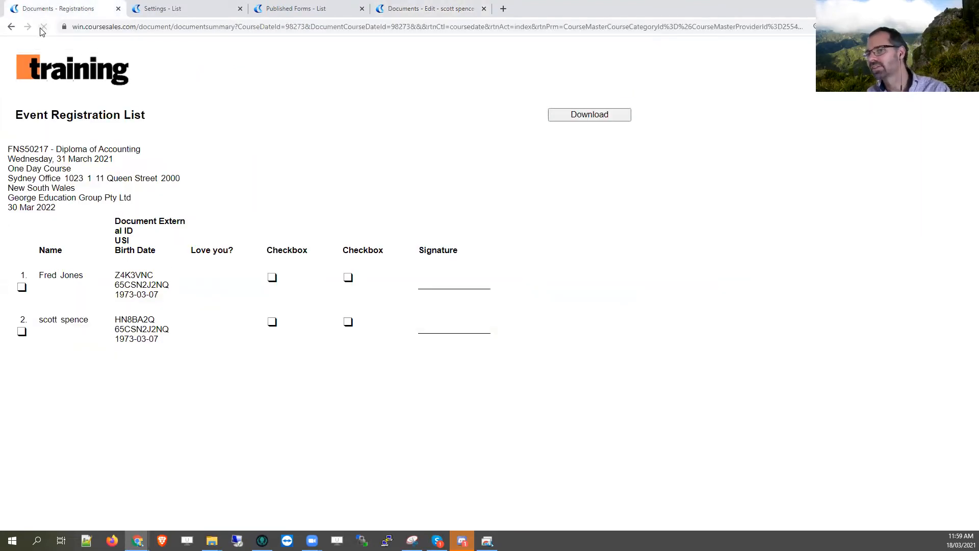
{"action": "left_click", "coordinate": [428, 9]}
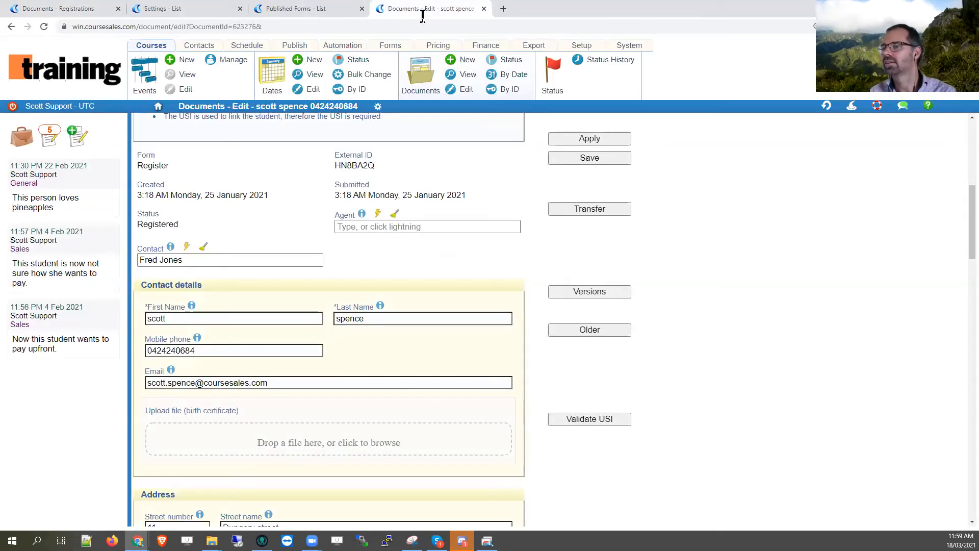
{"action": "left_click", "coordinate": [602, 163]}
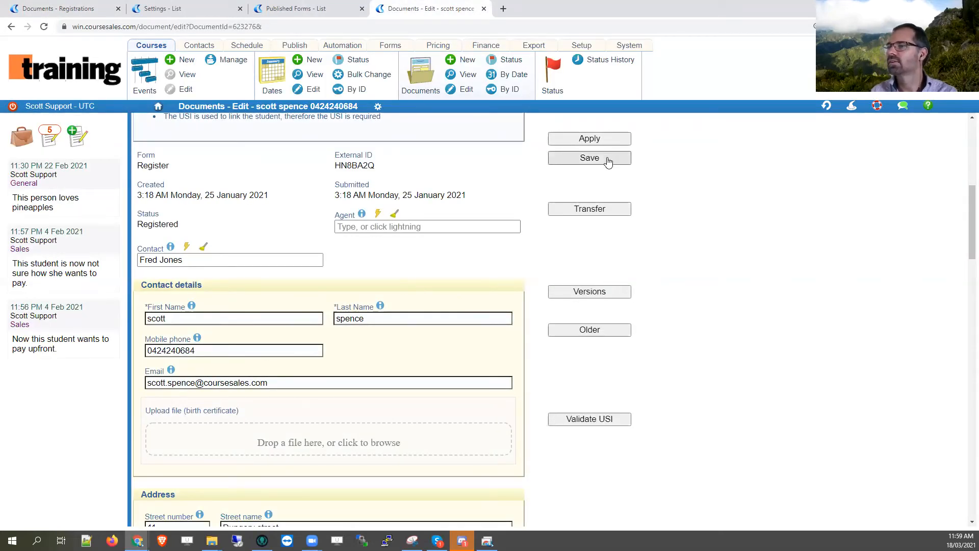
{"action": "scroll", "coordinate": [376, 339], "scroll_direction": "down", "scroll_amount": 10}
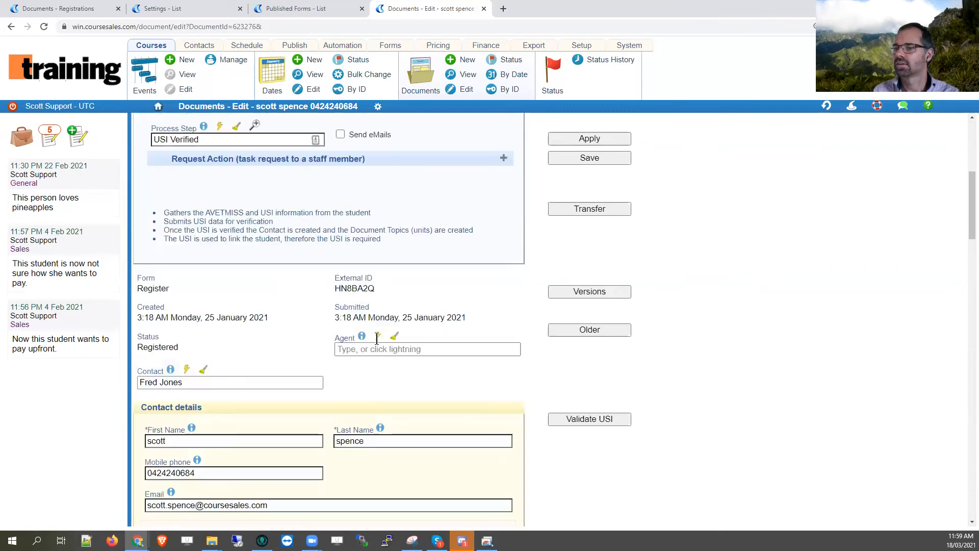
{"action": "scroll", "coordinate": [359, 297], "scroll_direction": "up", "scroll_amount": 7}
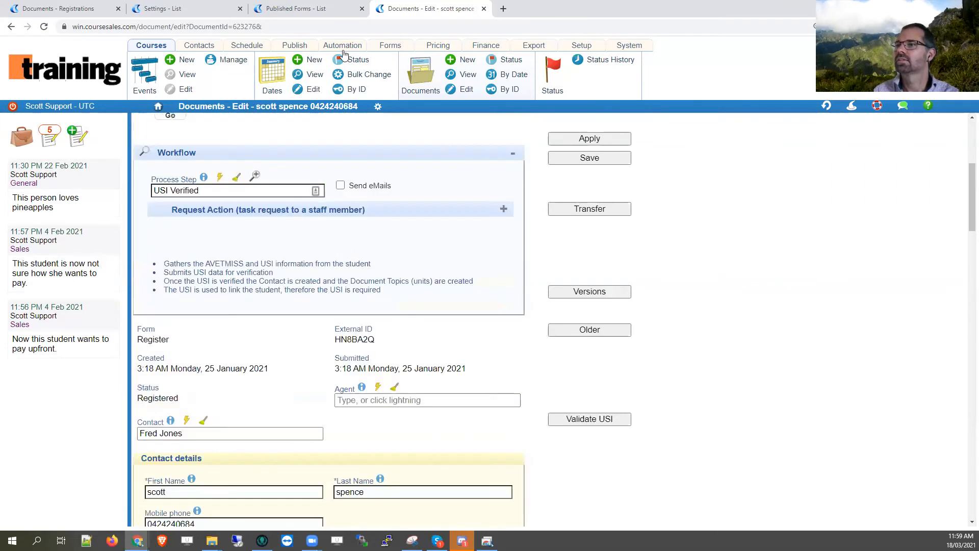
Reopen the Registration form, check the AVETMISS 7.0 Telephone Number - Mobile field's options, then save and publish the form again.
{"action": "left_click", "coordinate": [390, 45]}
{"action": "left_click", "coordinate": [303, 90]}
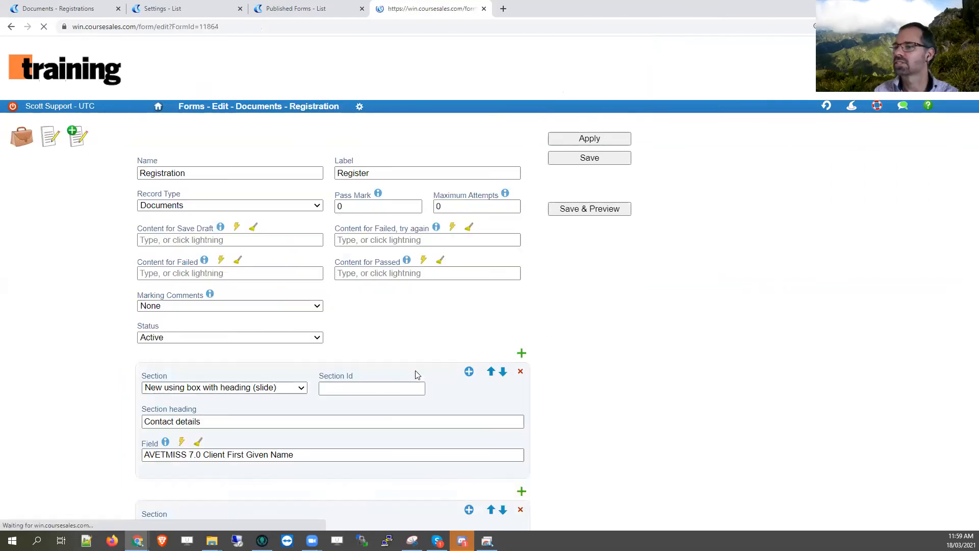
{"action": "scroll", "coordinate": [437, 415], "scroll_direction": "down", "scroll_amount": 8}
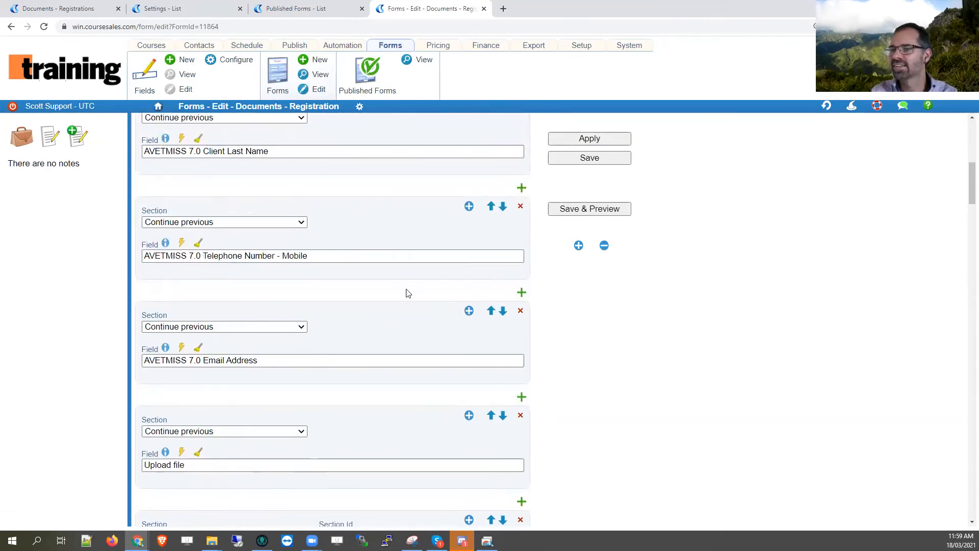
{"action": "left_click", "coordinate": [468, 206]}
{"action": "scroll", "coordinate": [478, 415], "scroll_direction": "down", "scroll_amount": 5}
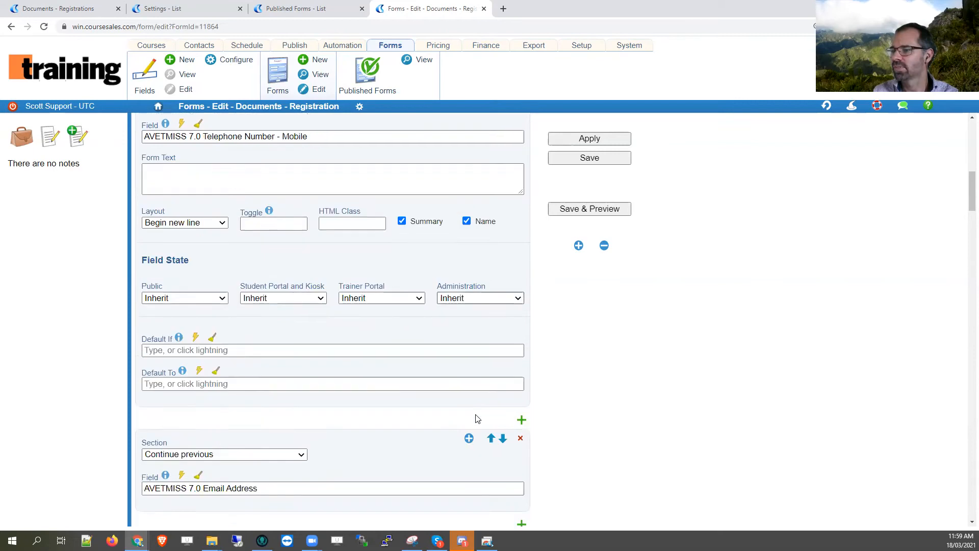
{"action": "scroll", "coordinate": [395, 399], "scroll_direction": "down", "scroll_amount": 2}
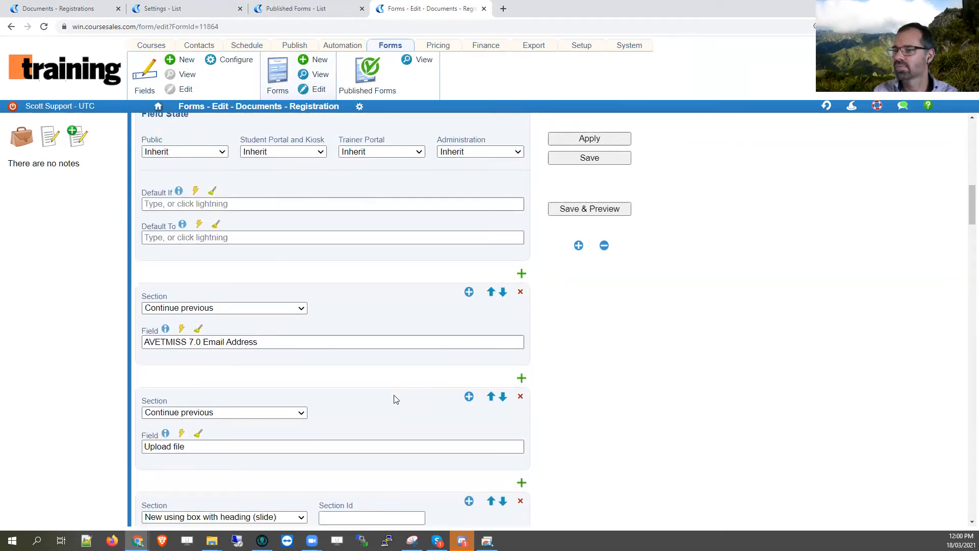
{"action": "left_click", "coordinate": [588, 213]}
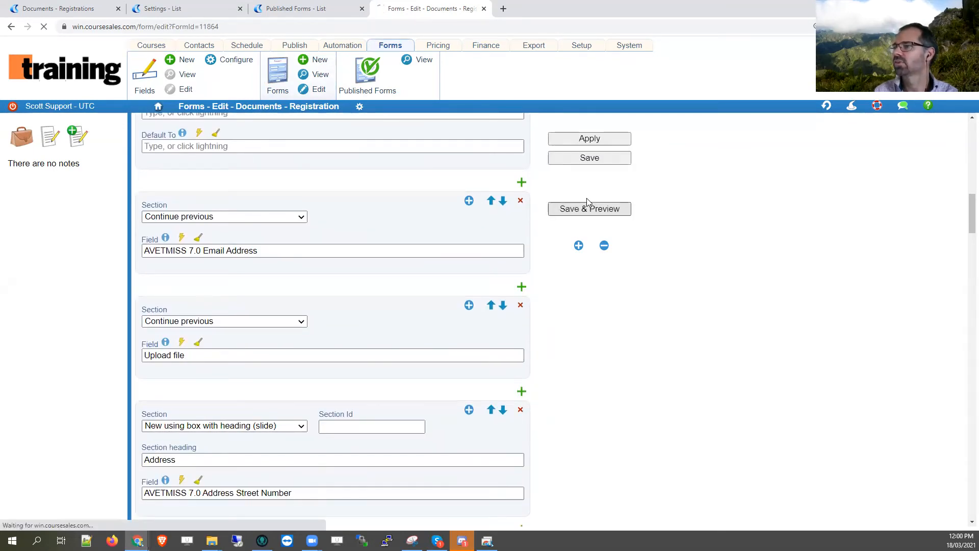
{"action": "left_click", "coordinate": [586, 209]}
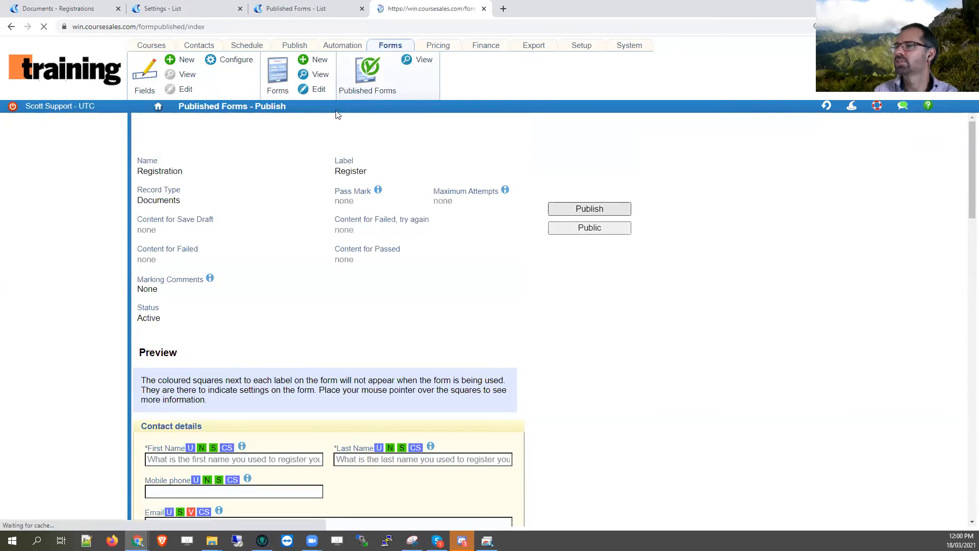
Return to the course dates list and reopen the event registration list for the 31 March 2021 Sydney Office course.
{"action": "left_click", "coordinate": [51, 9]}
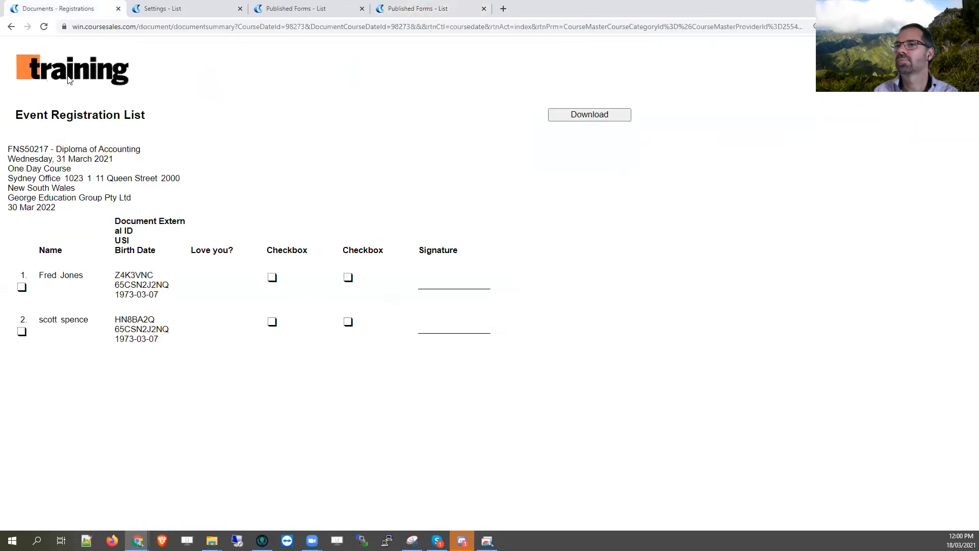
{"action": "left_click", "coordinate": [12, 27]}
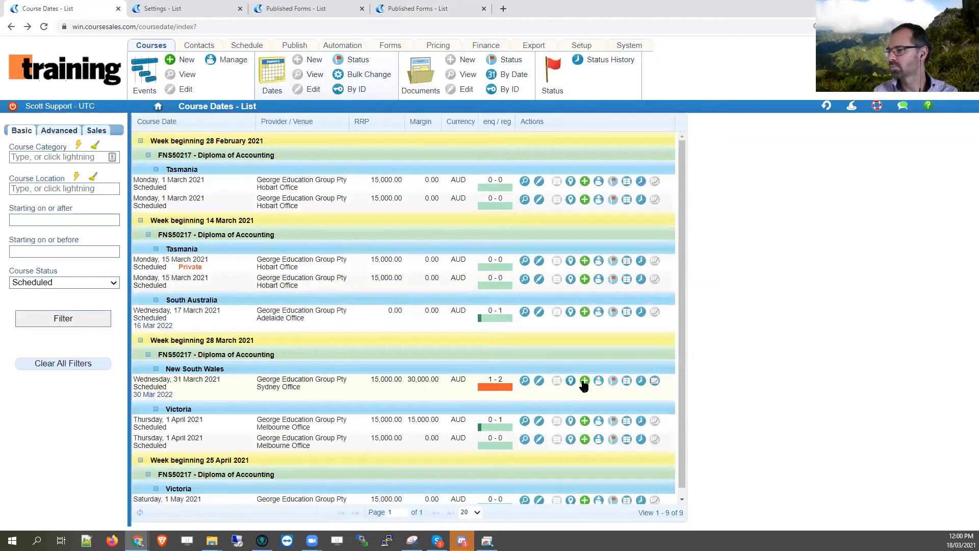
{"action": "left_click", "coordinate": [626, 383]}
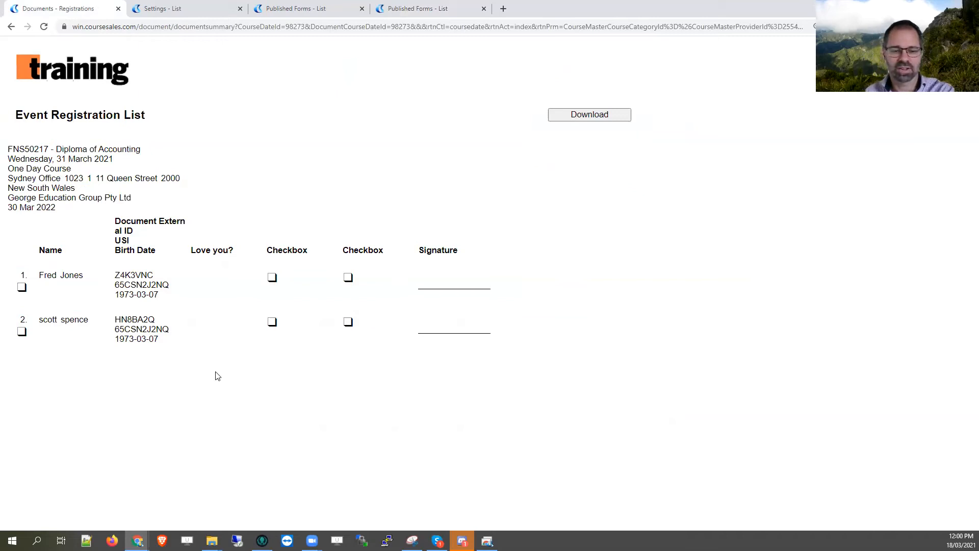
{"action": "key", "text": "ctrl"}
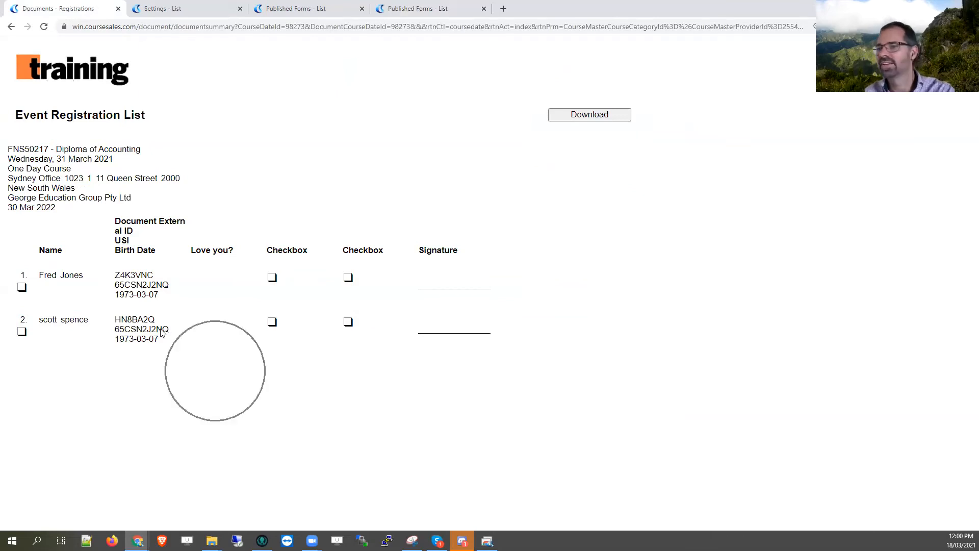
Add DocumentFormSummary as a separate column after DocumentFormName in the "Information to include on the Registration List" setting and save it.
{"action": "left_click", "coordinate": [187, 10]}
{"action": "left_click", "coordinate": [579, 330]}
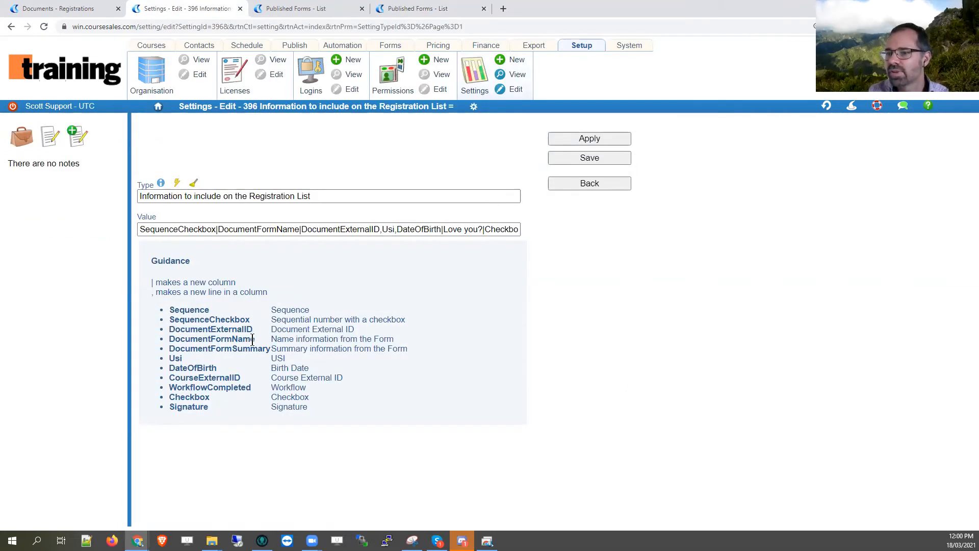
{"action": "left_click_drag", "start_coordinate": [270, 351], "coordinate": [168, 350]}
{"action": "key", "text": "ctrl+c"}
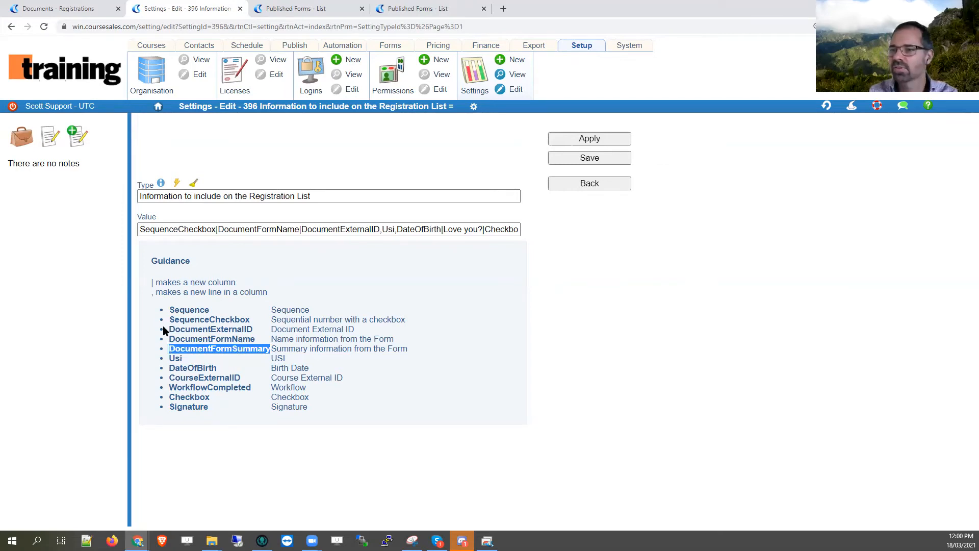
{"action": "left_click", "coordinate": [300, 229]}
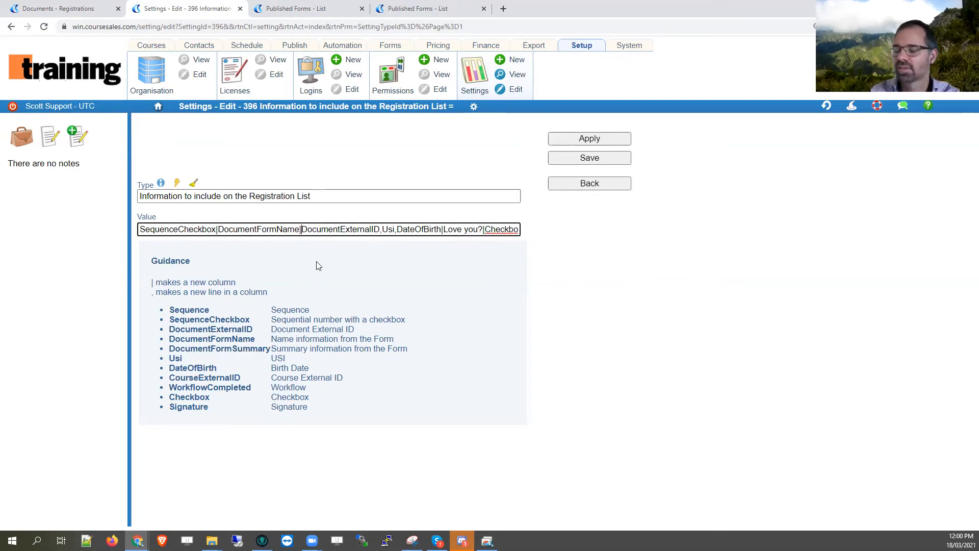
{"action": "key", "text": "ctrl+v"}
{"action": "type", "text": "|"}
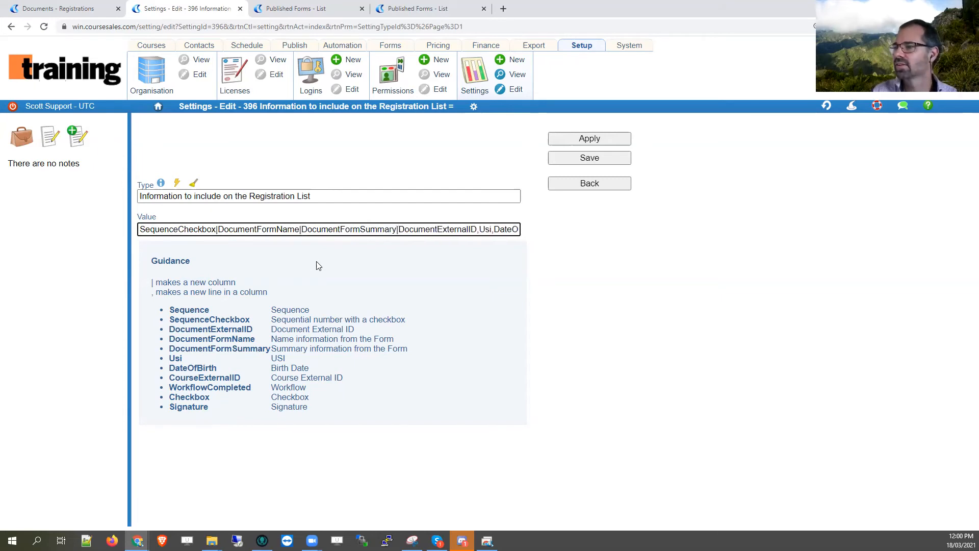
{"action": "left_click", "coordinate": [587, 159]}
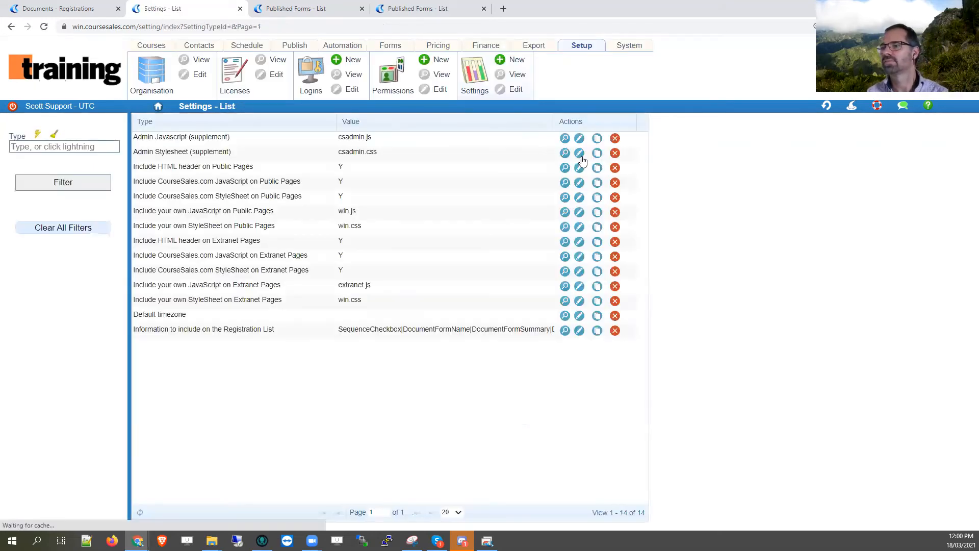
Reload the event registration list and examine its Summary column.
{"action": "left_click", "coordinate": [88, 12]}
{"action": "left_click", "coordinate": [45, 28]}
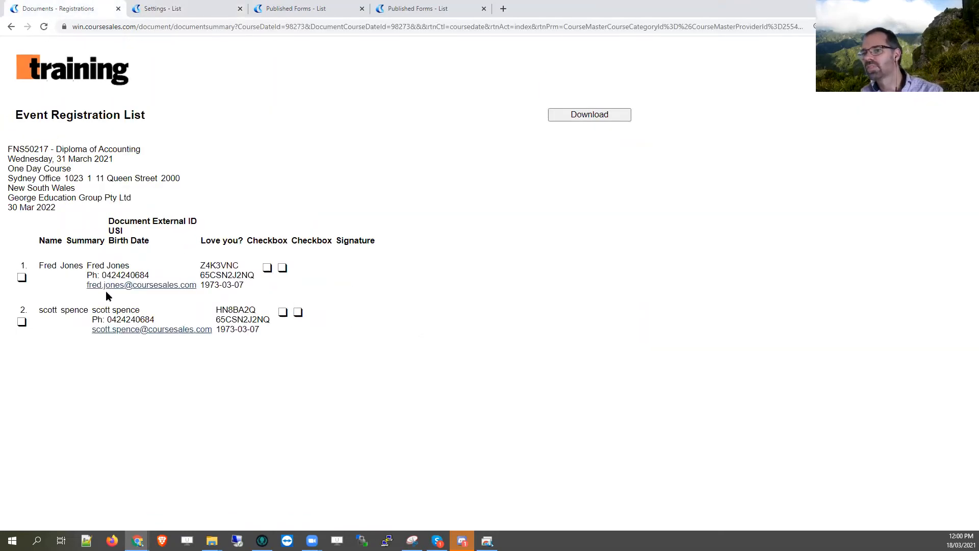
{"action": "left_click_drag", "start_coordinate": [130, 278], "coordinate": [132, 283]}
{"action": "left_click", "coordinate": [80, 276]}
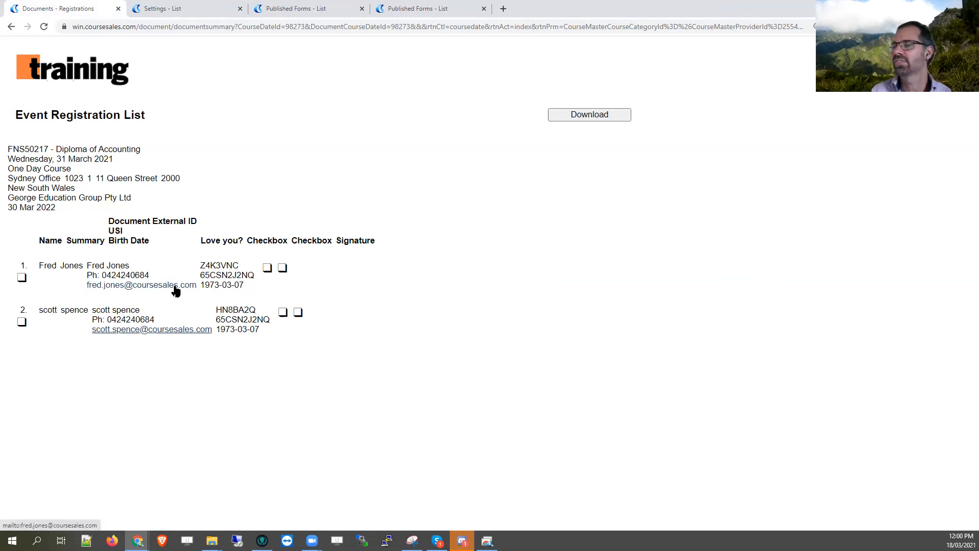
Remove the DocumentFormSummary column from the "Information to include on the Registration List" setting and save it.
{"action": "left_click", "coordinate": [176, 9]}
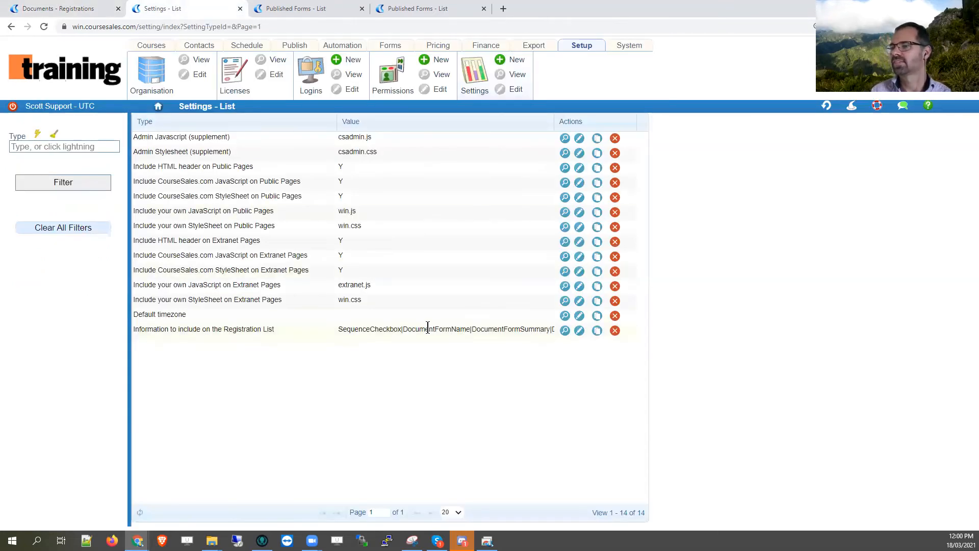
{"action": "left_click", "coordinate": [579, 330]}
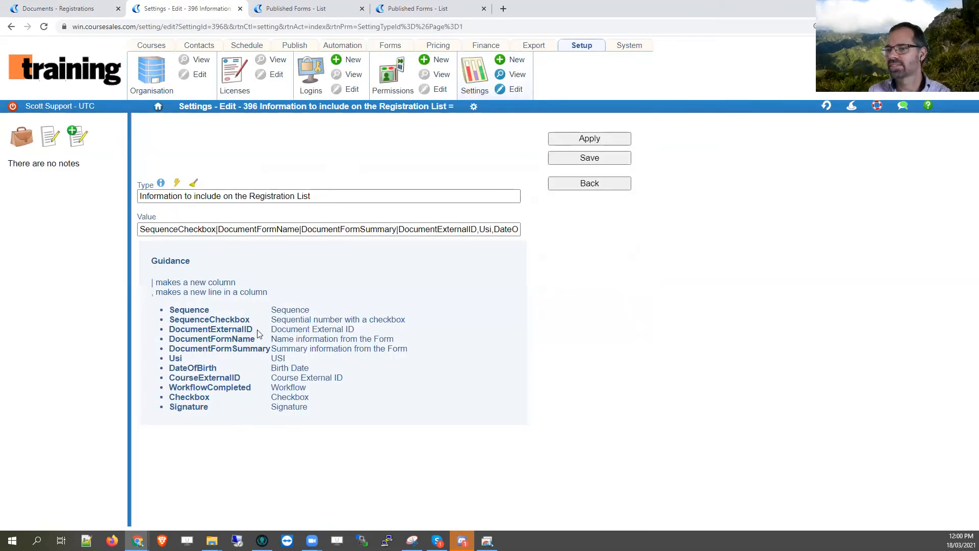
{"action": "left_click_drag", "start_coordinate": [302, 229], "coordinate": [396, 229]}
{"action": "key", "text": "Delete"}
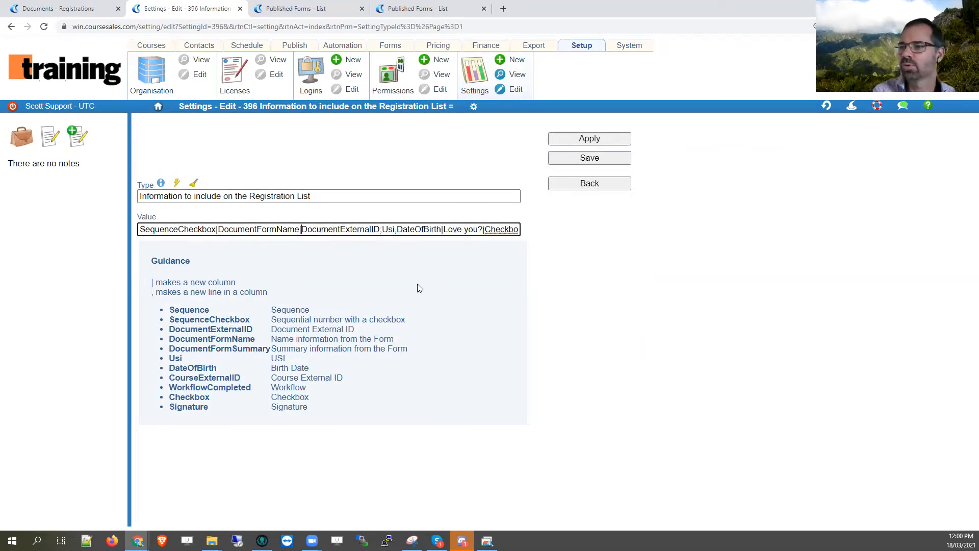
{"action": "left_click", "coordinate": [586, 157]}
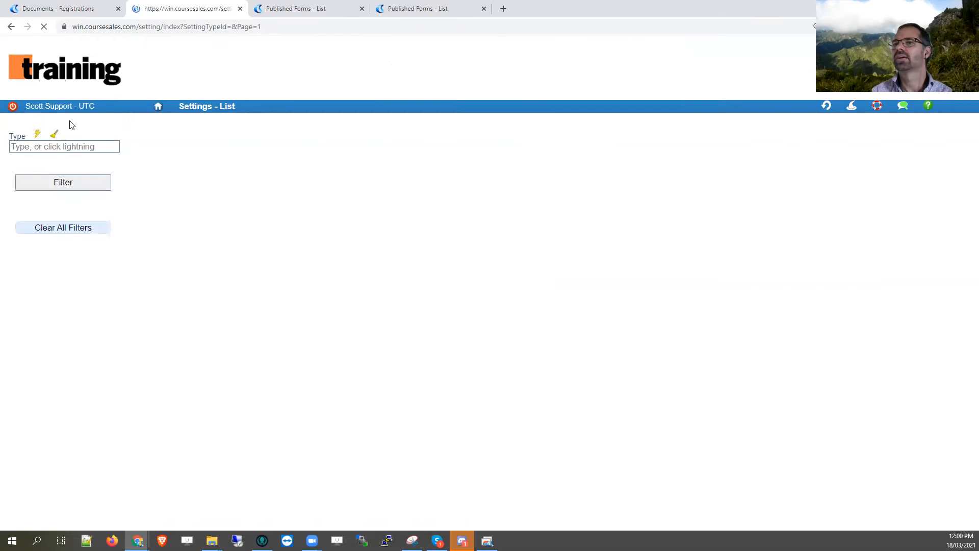
Log out and back in, then reload the event registration list and compare it with the documents list.
{"action": "left_click", "coordinate": [13, 107]}
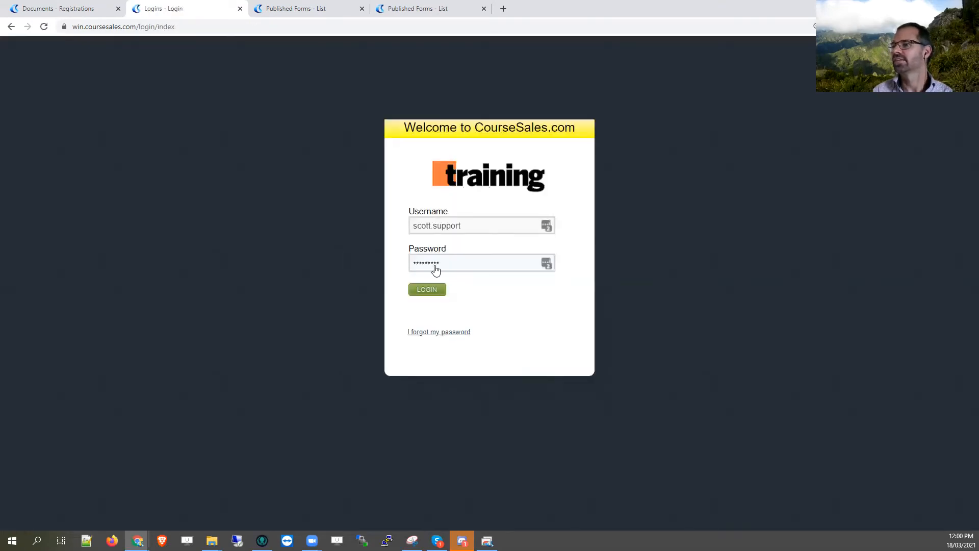
{"action": "left_click", "coordinate": [437, 291]}
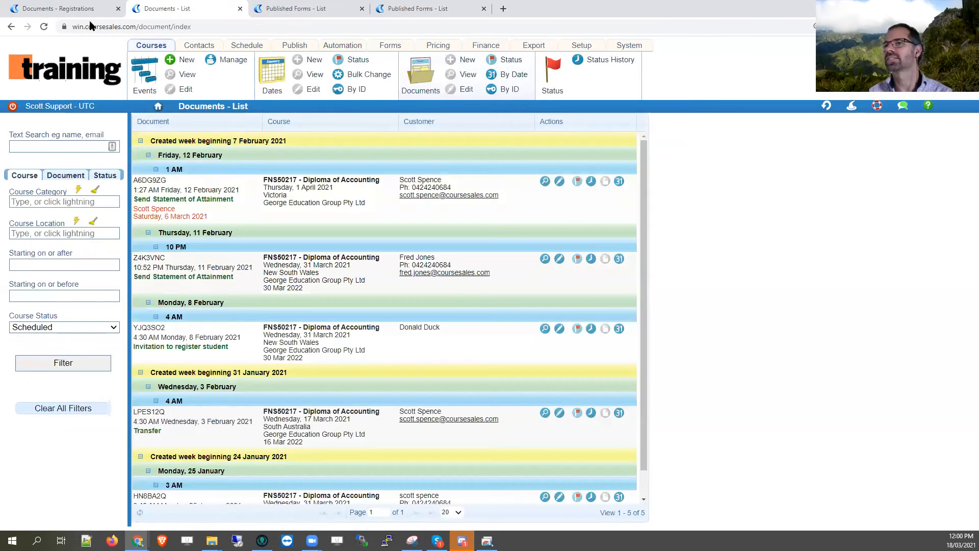
{"action": "left_click", "coordinate": [87, 10]}
{"action": "left_click", "coordinate": [44, 26]}
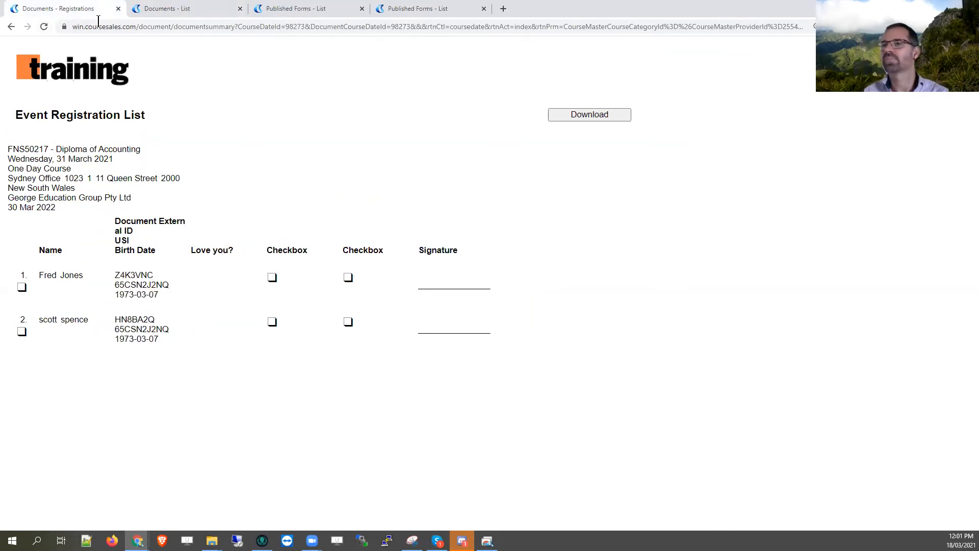
{"action": "left_click", "coordinate": [182, 10]}
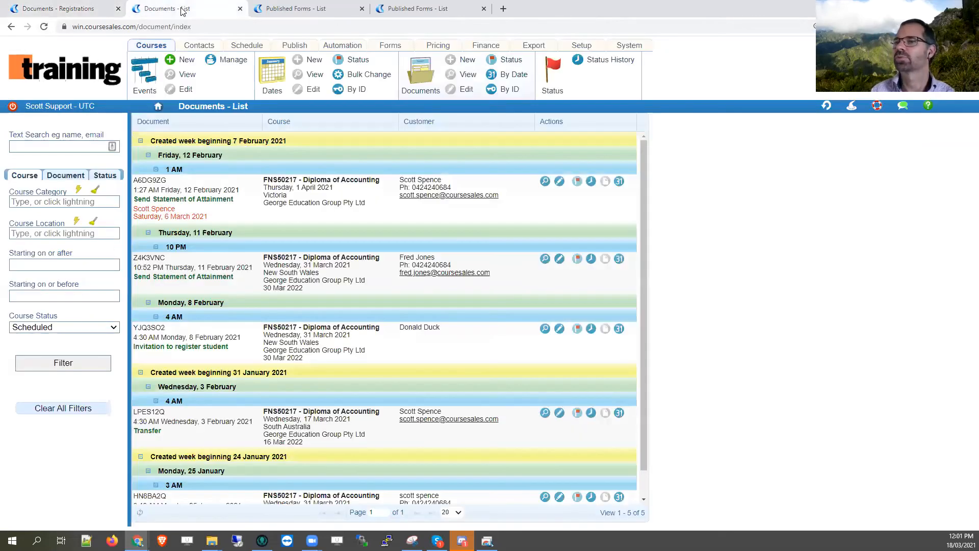
{"action": "left_click", "coordinate": [87, 9]}
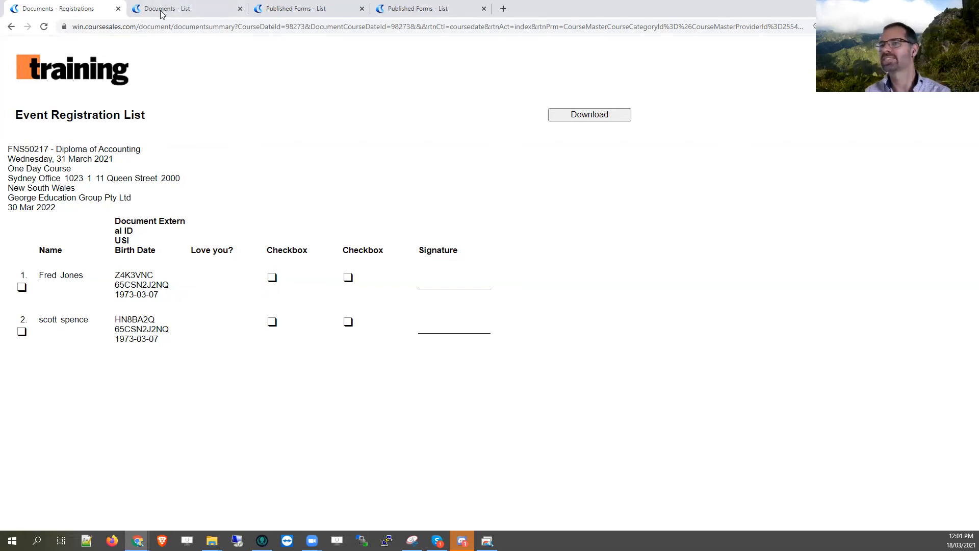
Replace DocumentFormName with DocumentFormSummary in the "Information to include on the Registration List" setting, save it, and reload the event registration list.
{"action": "left_click", "coordinate": [203, 16]}
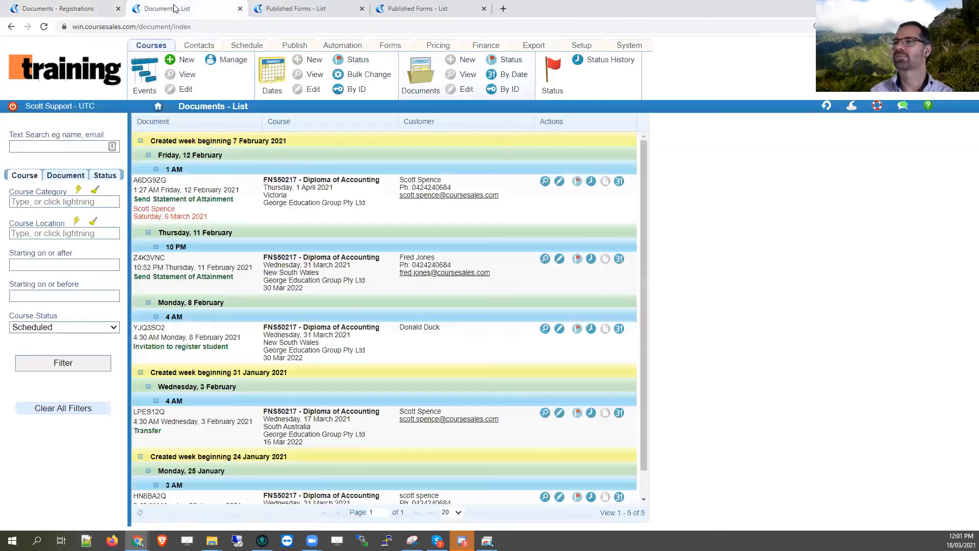
{"action": "left_click", "coordinate": [621, 46]}
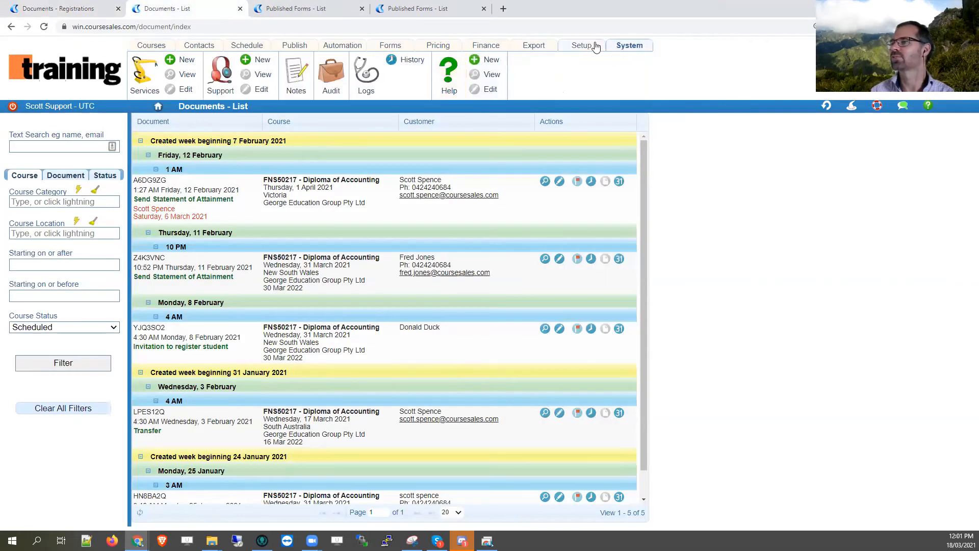
{"action": "left_click", "coordinate": [586, 46]}
{"action": "left_click", "coordinate": [474, 82]}
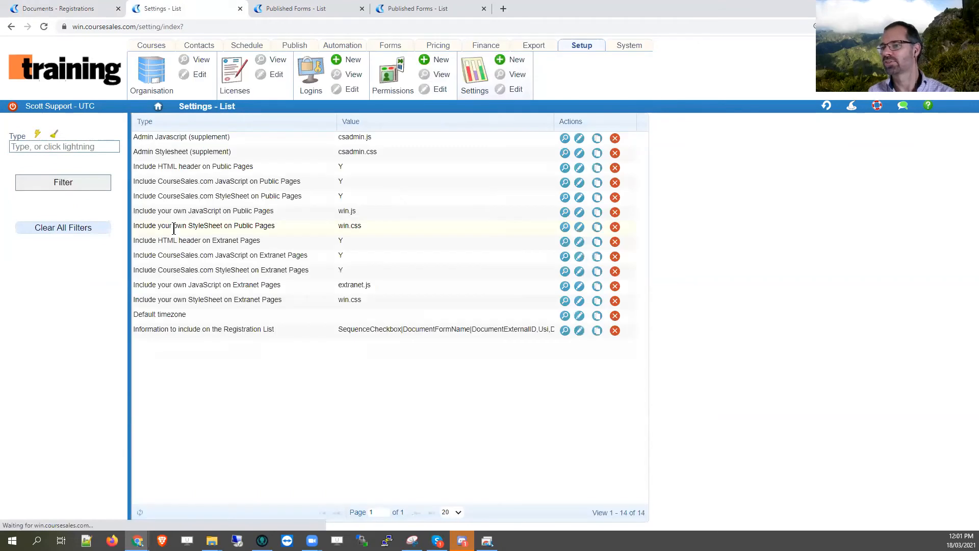
{"action": "left_click", "coordinate": [580, 331]}
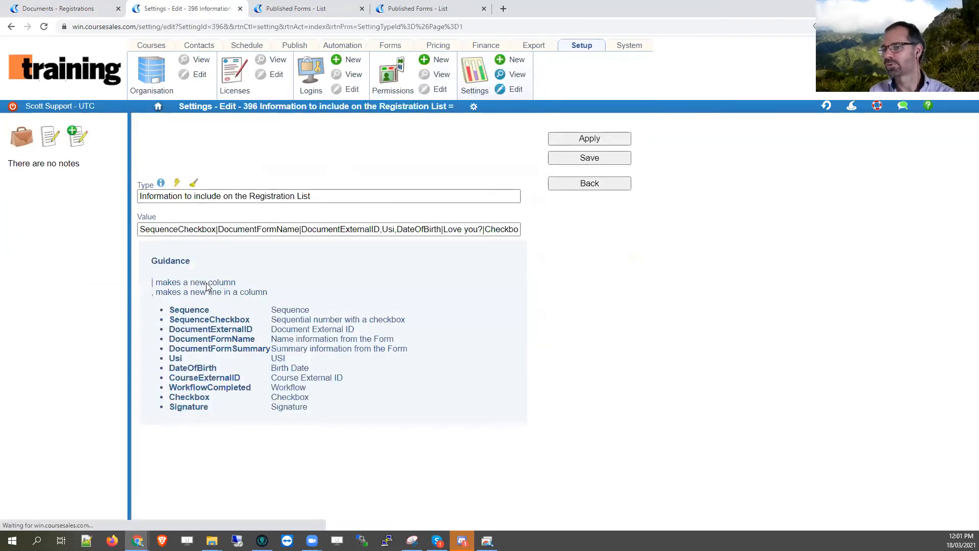
{"action": "left_click_drag", "start_coordinate": [269, 349], "coordinate": [167, 353]}
{"action": "key", "text": "ctrl+c"}
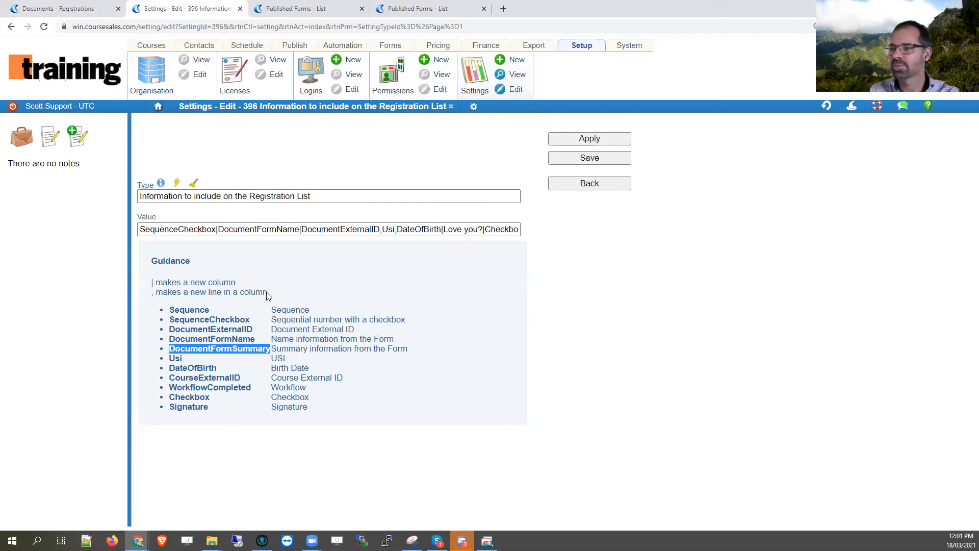
{"action": "double_click", "coordinate": [268, 231]}
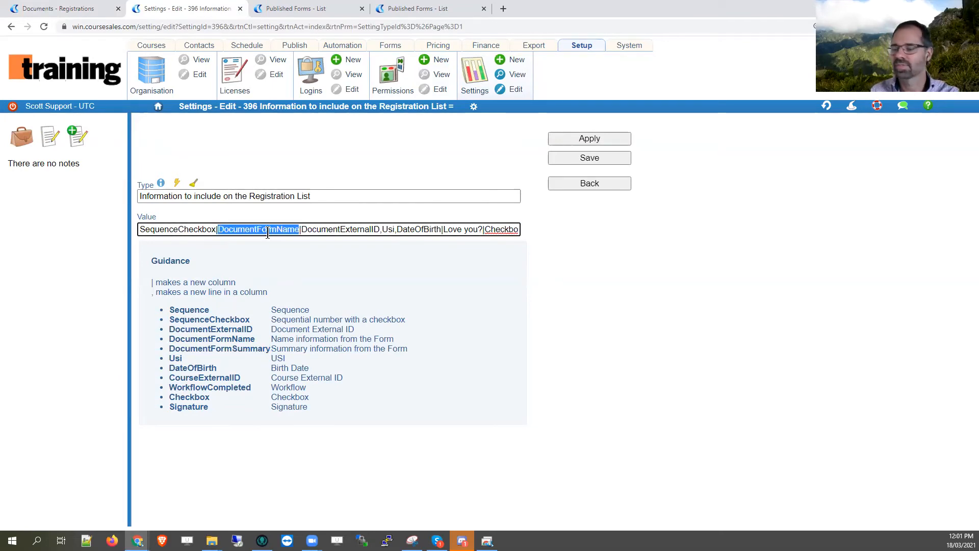
{"action": "key", "text": "ctrl+v"}
{"action": "left_click", "coordinate": [588, 159]}
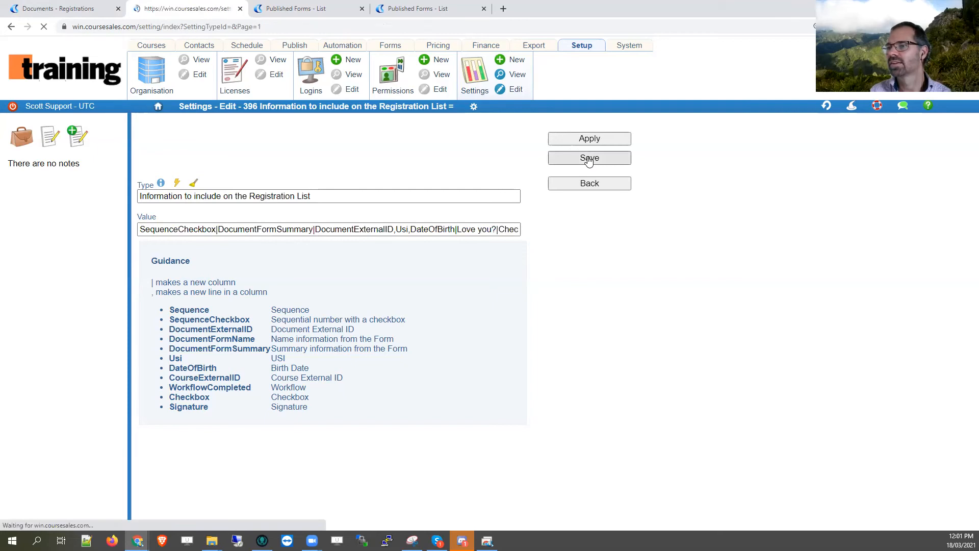
{"action": "left_click", "coordinate": [74, 10]}
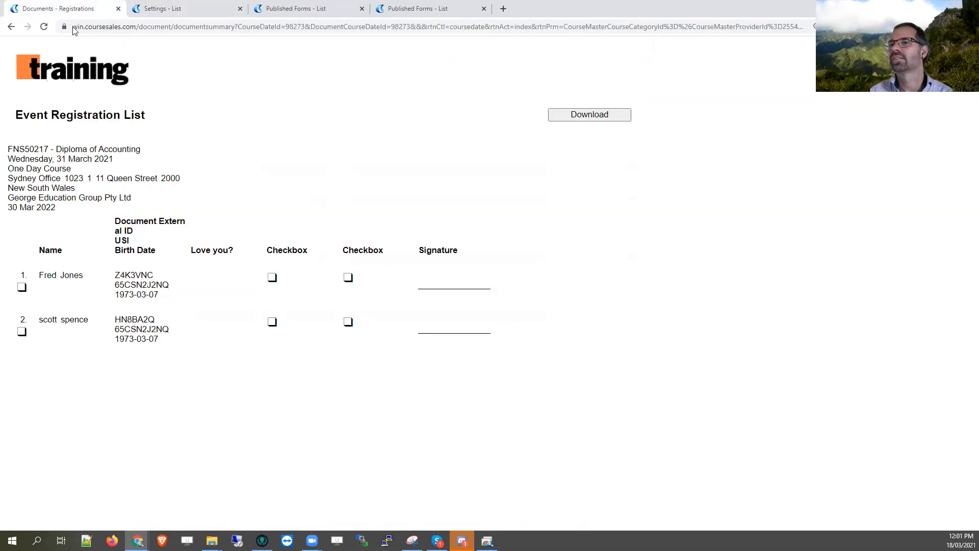
{"action": "left_click", "coordinate": [44, 26]}
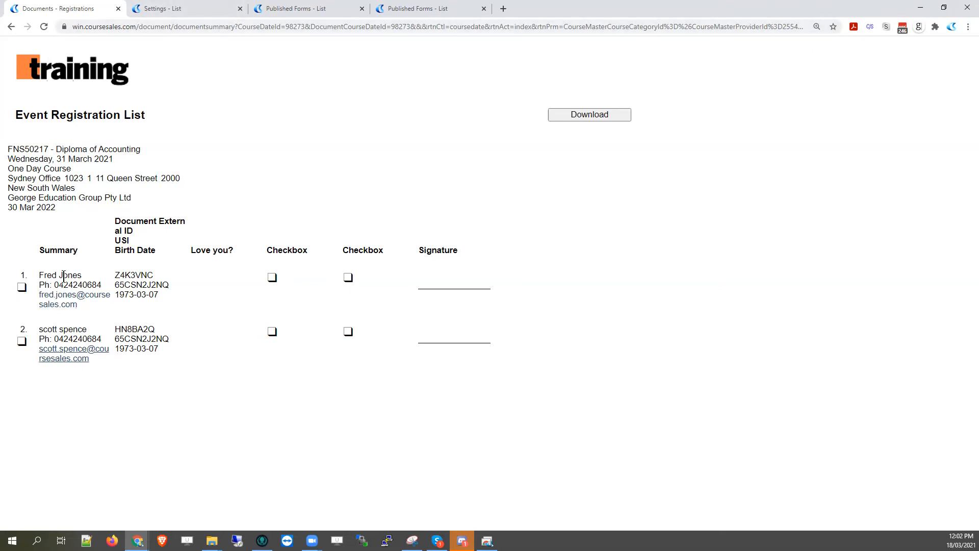
Include the USI Status field in the Registration form's Summary and Name, then save and publish the form.
{"action": "double_click", "coordinate": [127, 275]}
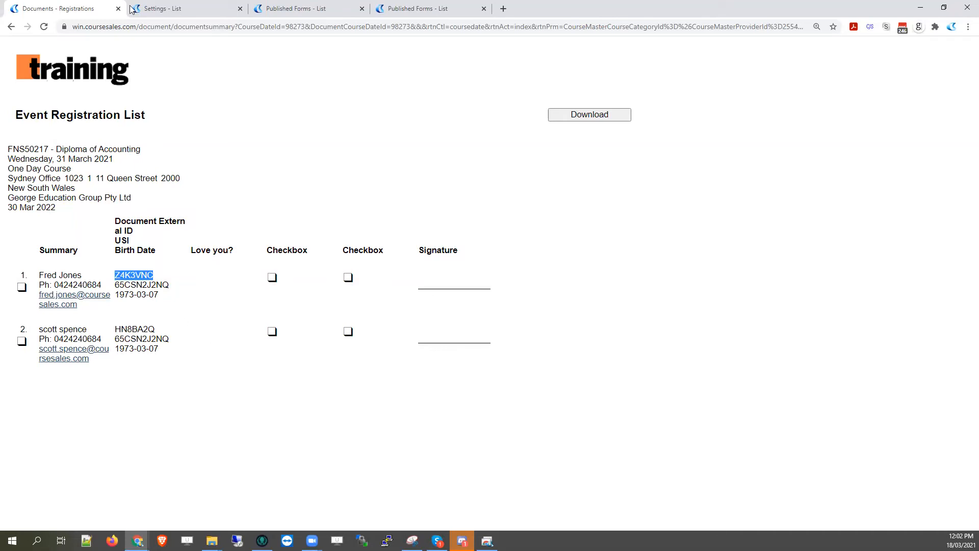
{"action": "left_click", "coordinate": [195, 7]}
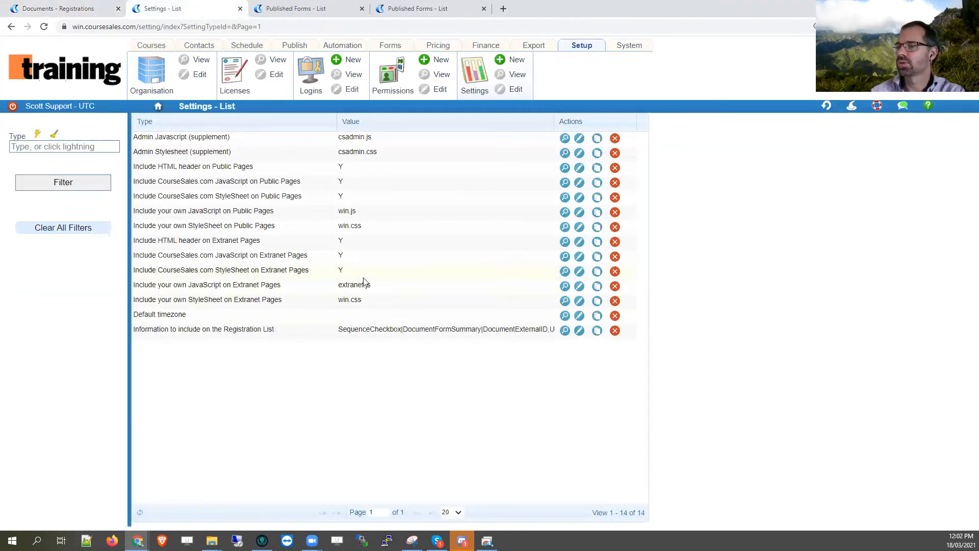
{"action": "left_click", "coordinate": [301, 9]}
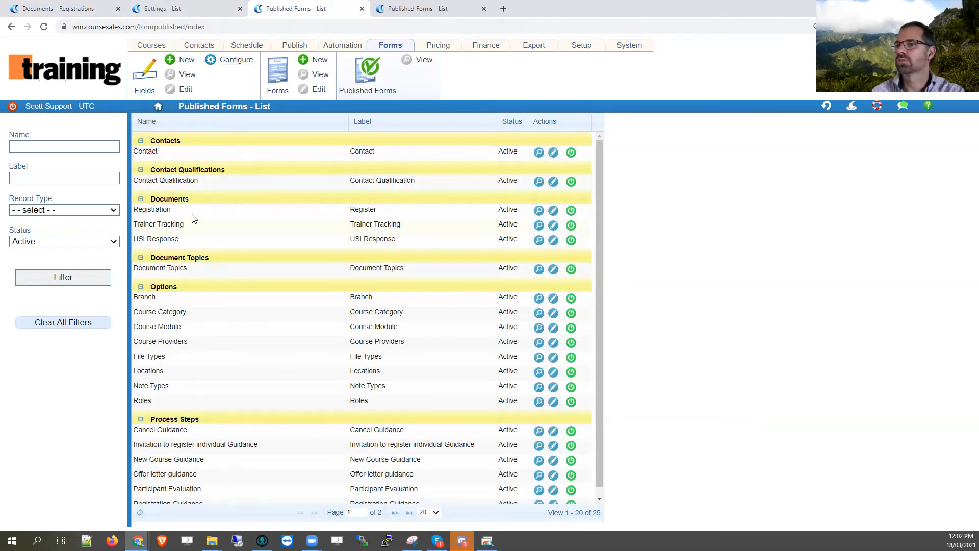
{"action": "left_click", "coordinate": [554, 213]}
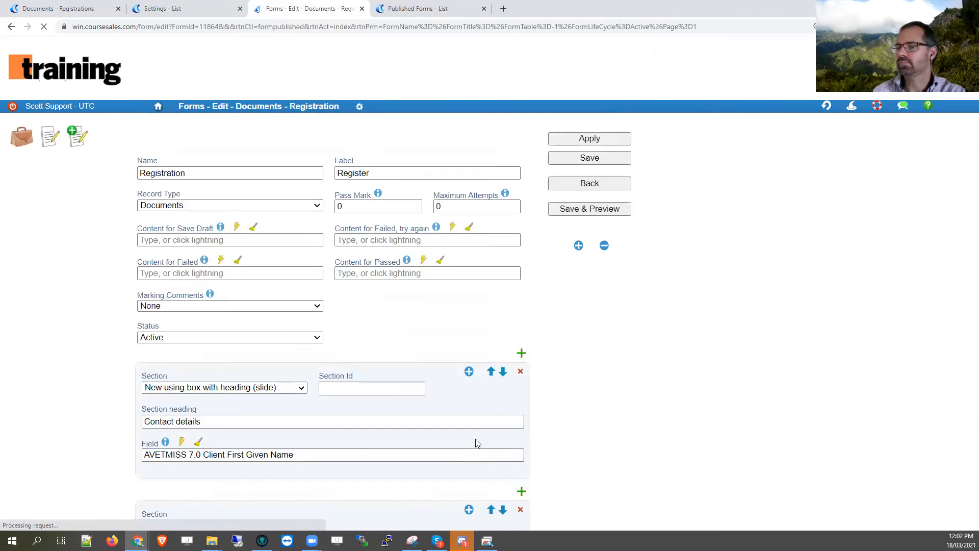
{"action": "scroll", "coordinate": [482, 437], "scroll_direction": "down", "scroll_amount": 15}
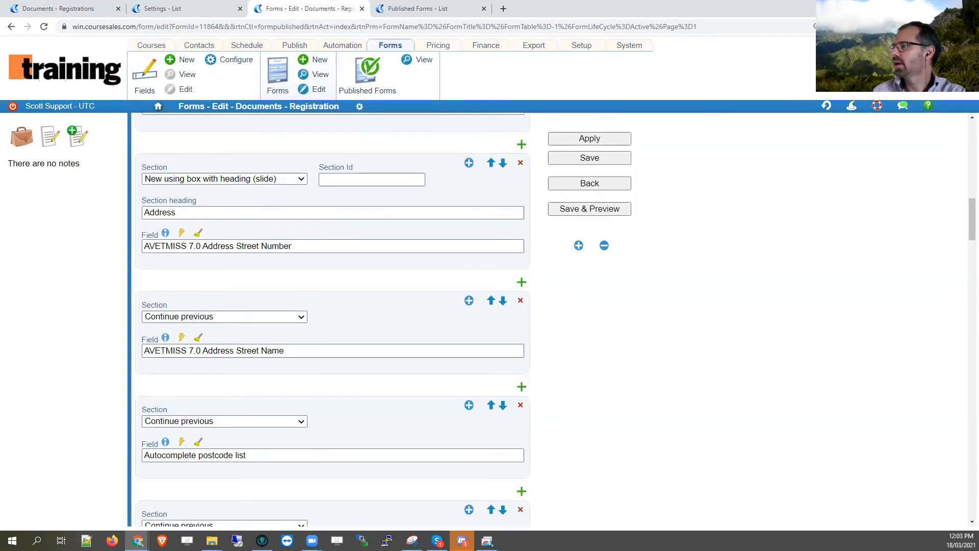
{"action": "left_click_drag", "start_coordinate": [966, 210], "coordinate": [965, 531]}
{"action": "scroll", "coordinate": [332, 350], "scroll_direction": "up", "scroll_amount": 3}
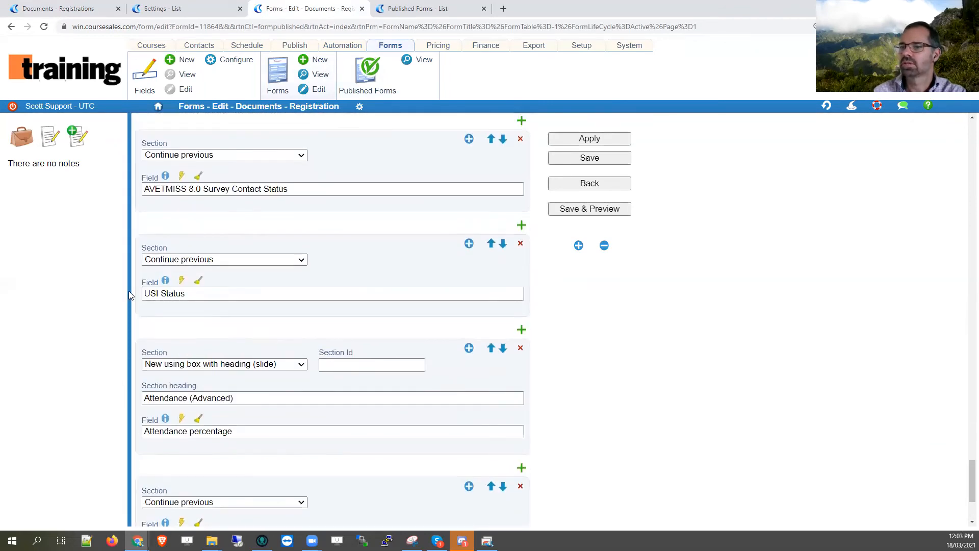
{"action": "left_click", "coordinate": [468, 244]}
{"action": "left_click", "coordinate": [402, 379]}
{"action": "left_click", "coordinate": [466, 378]}
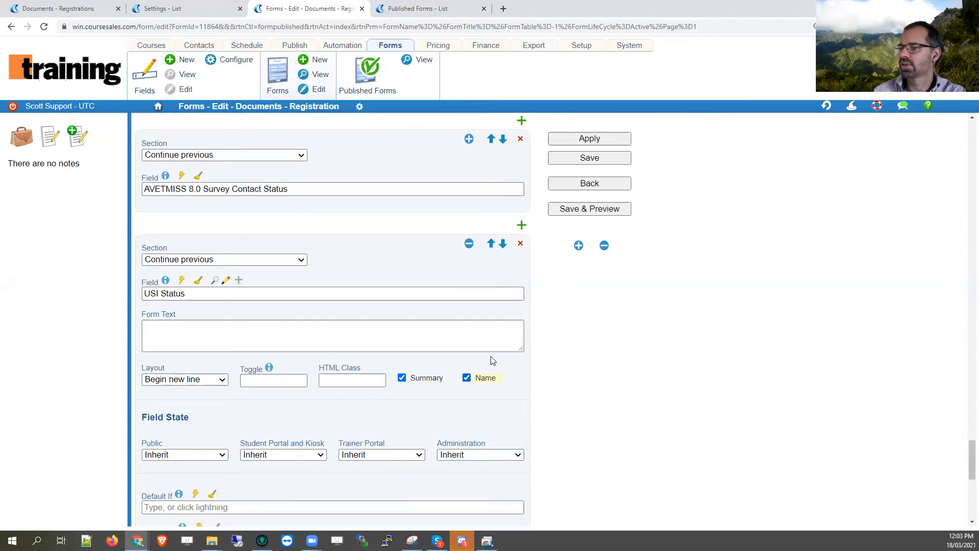
{"action": "left_click", "coordinate": [596, 210]}
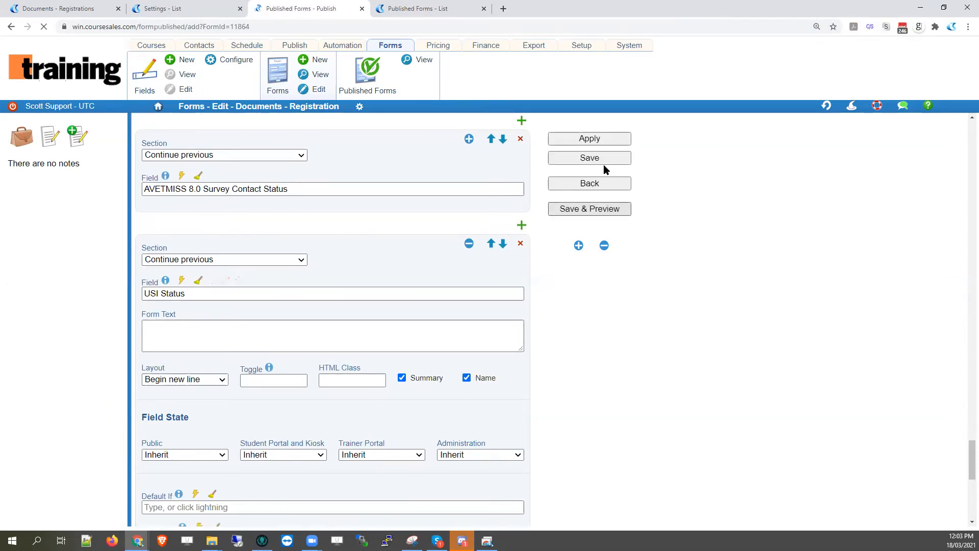
{"action": "left_click", "coordinate": [591, 209]}
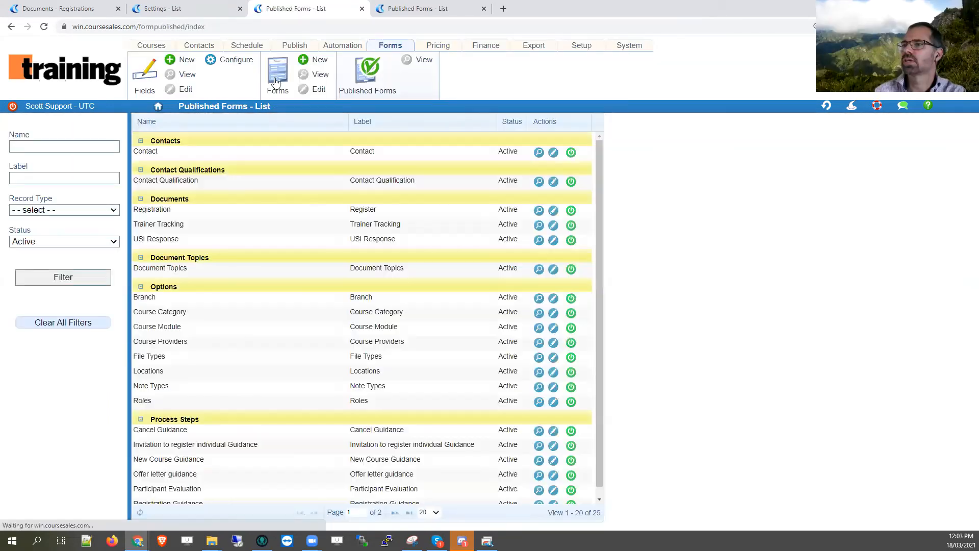
Open the USI Response form for editing and check the mobile telephone field's Summary and Name options.
{"action": "left_click", "coordinate": [274, 82]}
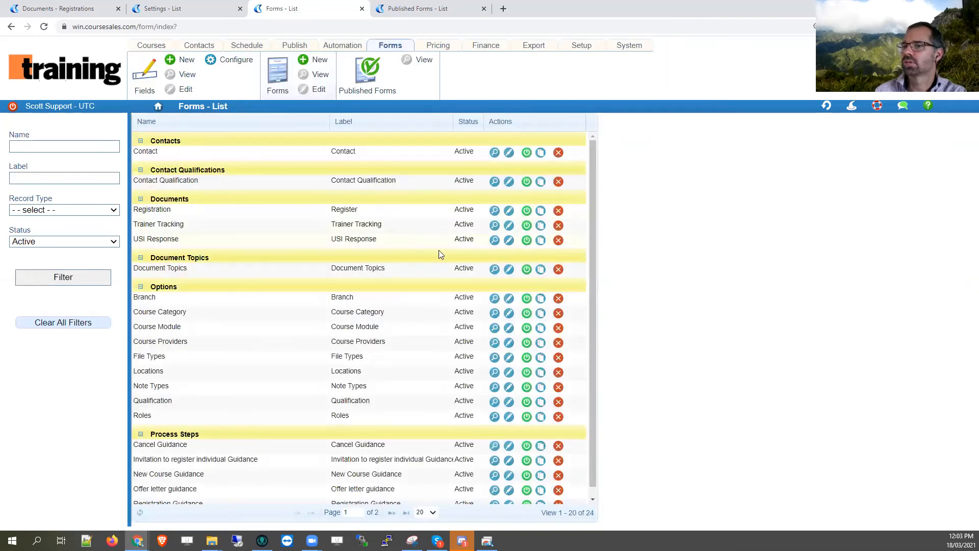
{"action": "left_click", "coordinate": [509, 240]}
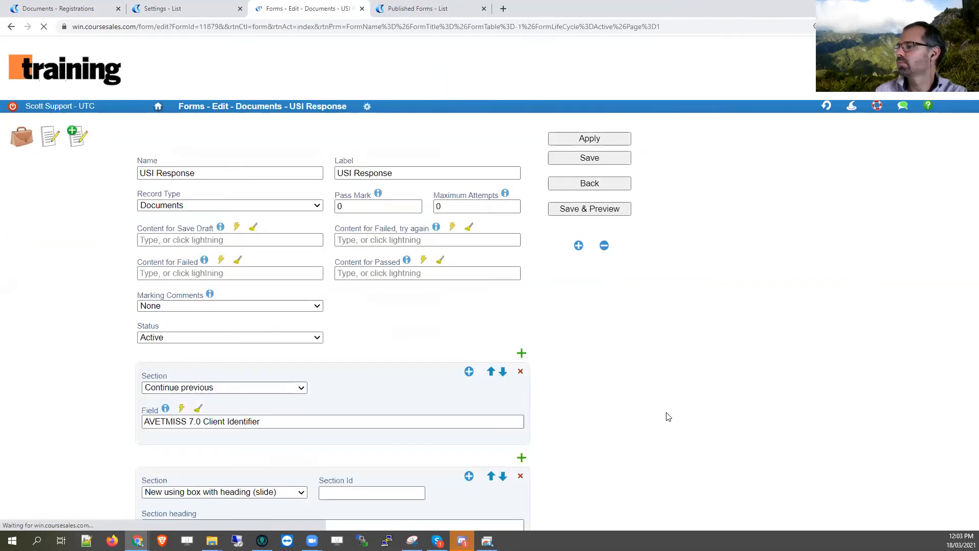
{"action": "scroll", "coordinate": [449, 414], "scroll_direction": "down", "scroll_amount": 10}
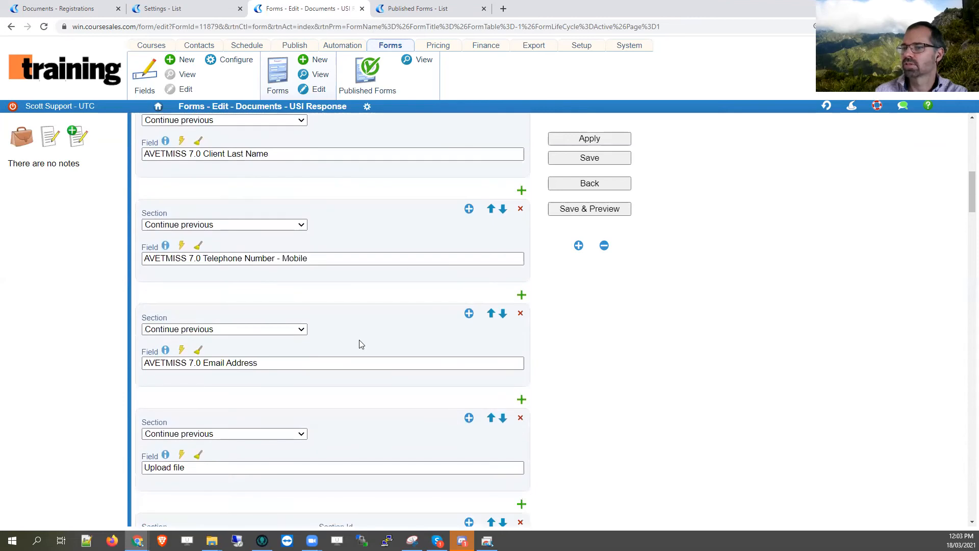
{"action": "left_click", "coordinate": [470, 210]}
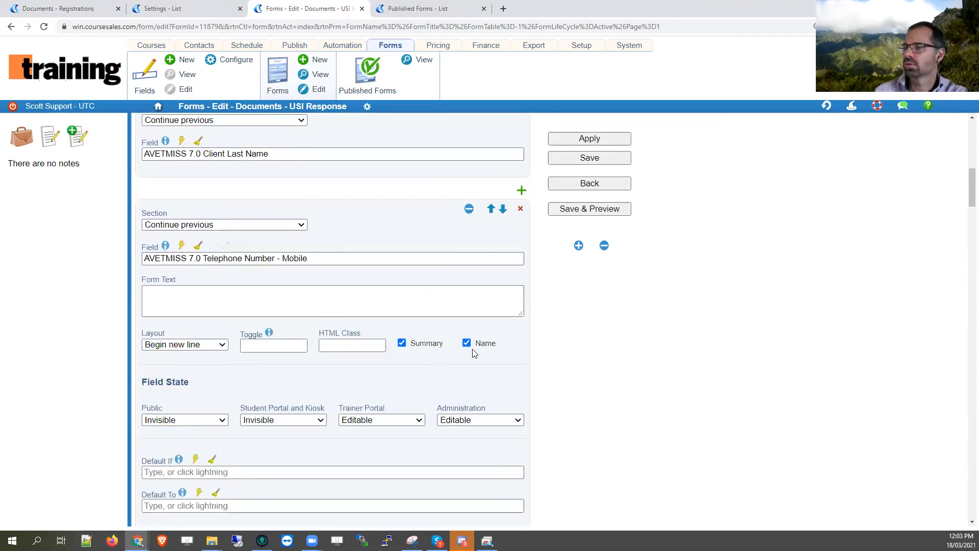
Include the USI Status field in the USI Response form's Summary and Name, then save and publish the form.
{"action": "left_click_drag", "start_coordinate": [963, 186], "coordinate": [964, 507]}
{"action": "scroll", "coordinate": [312, 258], "scroll_direction": "up", "scroll_amount": 3}
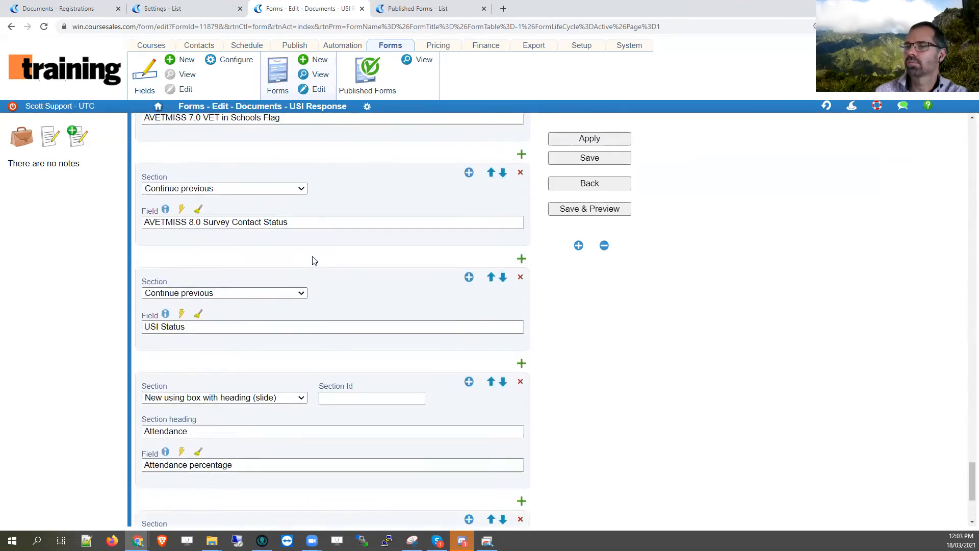
{"action": "scroll", "coordinate": [312, 258], "scroll_direction": "up", "scroll_amount": 3}
{"action": "scroll", "coordinate": [311, 258], "scroll_direction": "down", "scroll_amount": 5}
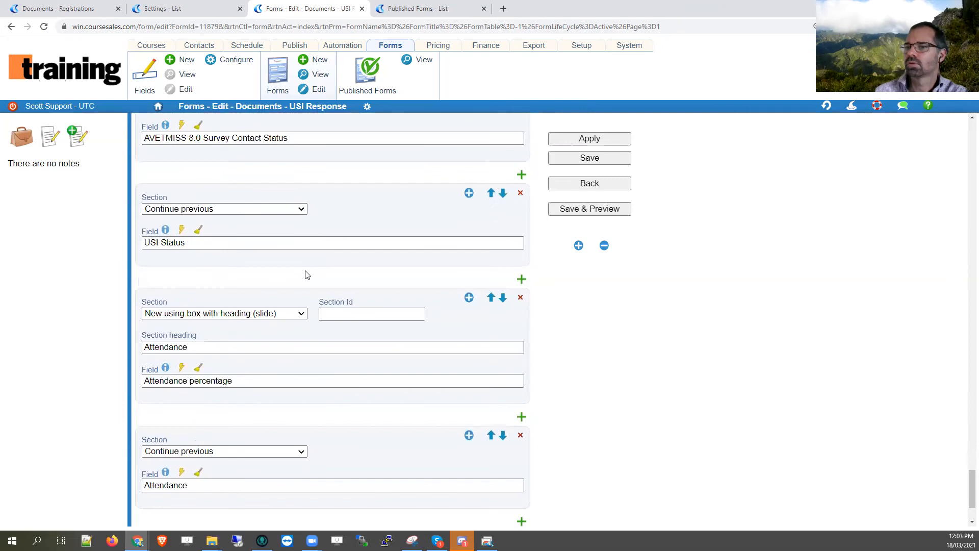
{"action": "left_click", "coordinate": [469, 193]}
{"action": "left_click", "coordinate": [410, 328]}
{"action": "left_click", "coordinate": [466, 327]}
{"action": "left_click", "coordinate": [595, 210]}
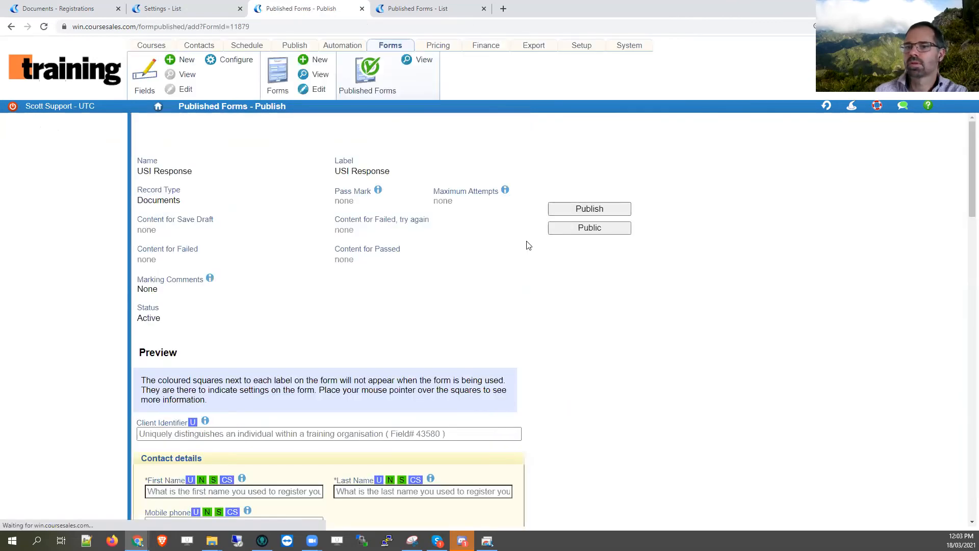
{"action": "left_click", "coordinate": [600, 209]}
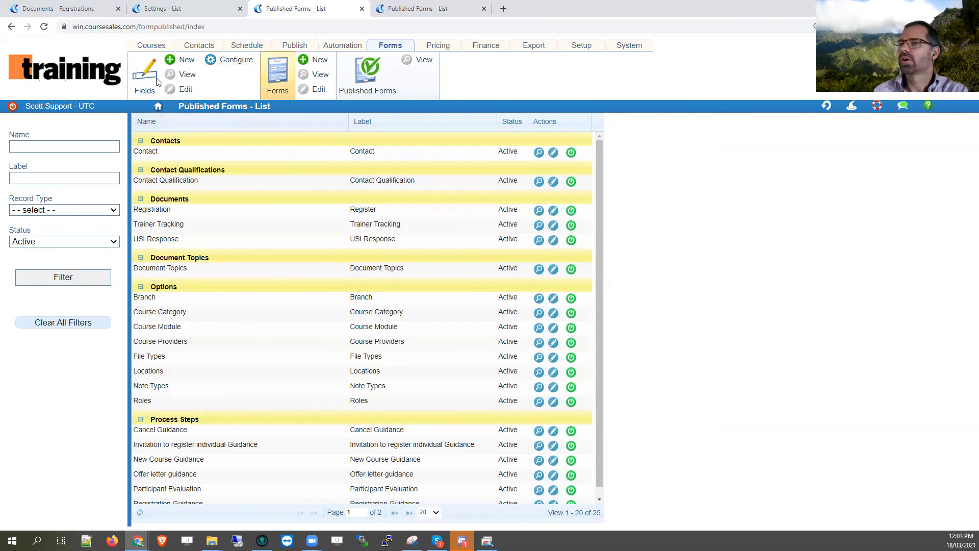
Open the first-listed registration document of the 31 March 2021 Sydney Office course date for editing.
{"action": "left_click", "coordinate": [159, 50]}
{"action": "left_click", "coordinate": [275, 74]}
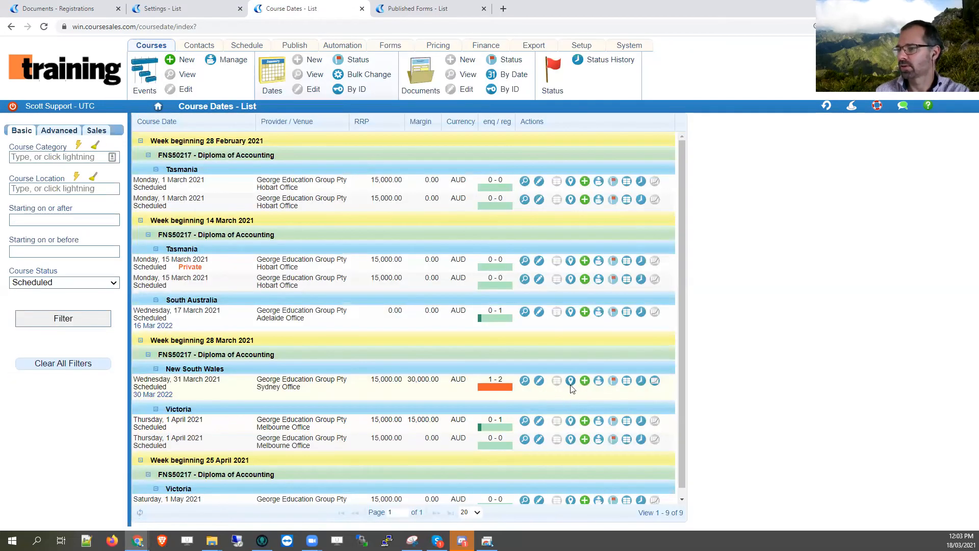
{"action": "left_click", "coordinate": [598, 384]}
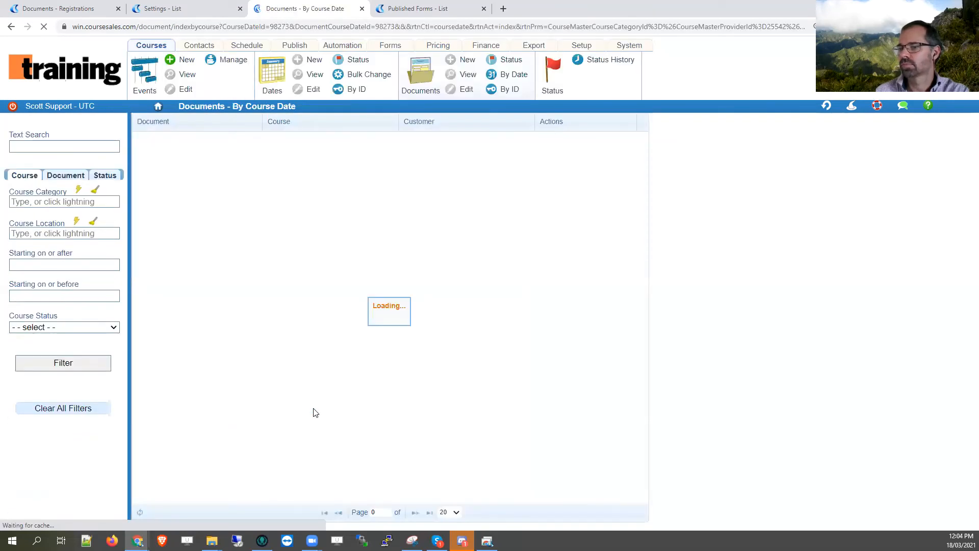
{"action": "left_click", "coordinate": [559, 181]}
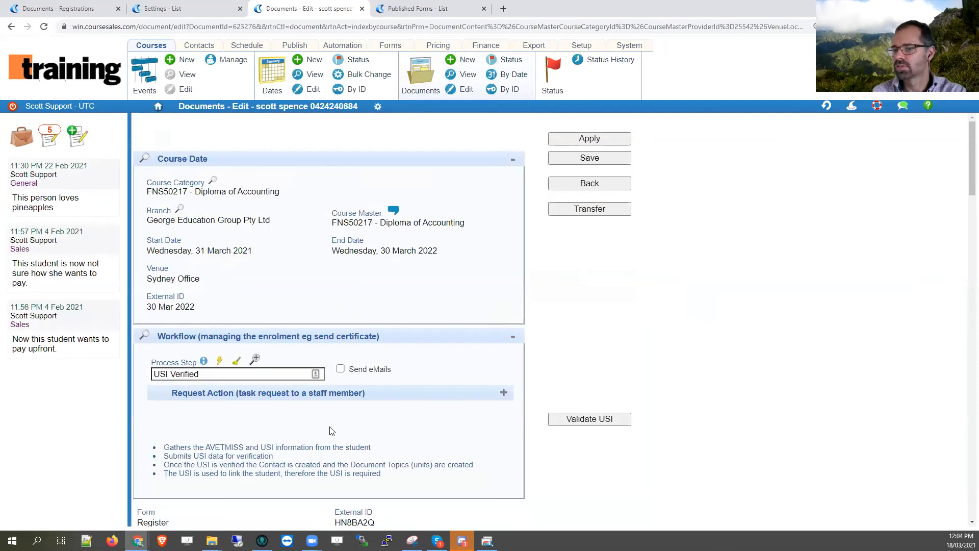
Enter "USI Ve" as the USI Status in the registration's hidden fields and try to save the document.
{"action": "scroll", "coordinate": [330, 431], "scroll_direction": "down", "scroll_amount": 20}
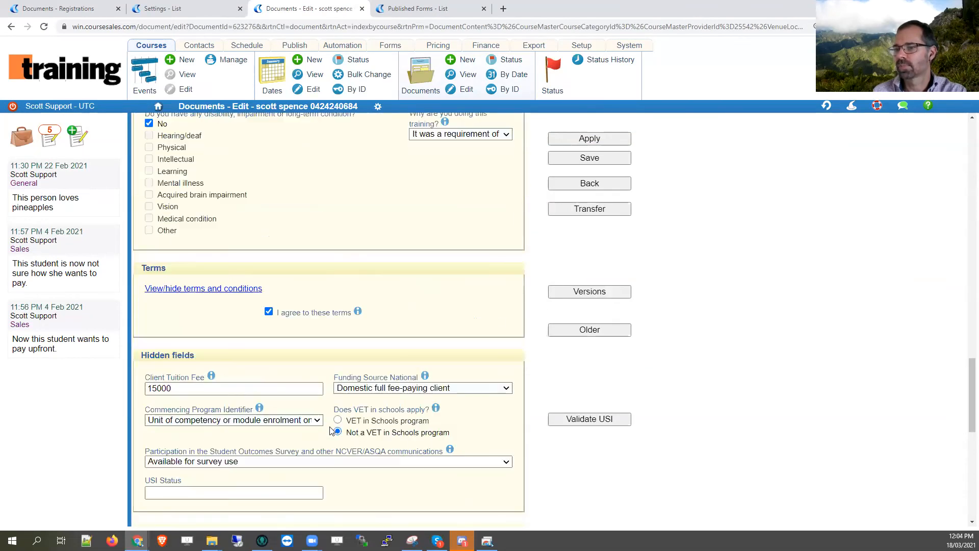
{"action": "scroll", "coordinate": [330, 431], "scroll_direction": "down", "scroll_amount": 5}
{"action": "left_click", "coordinate": [223, 241]}
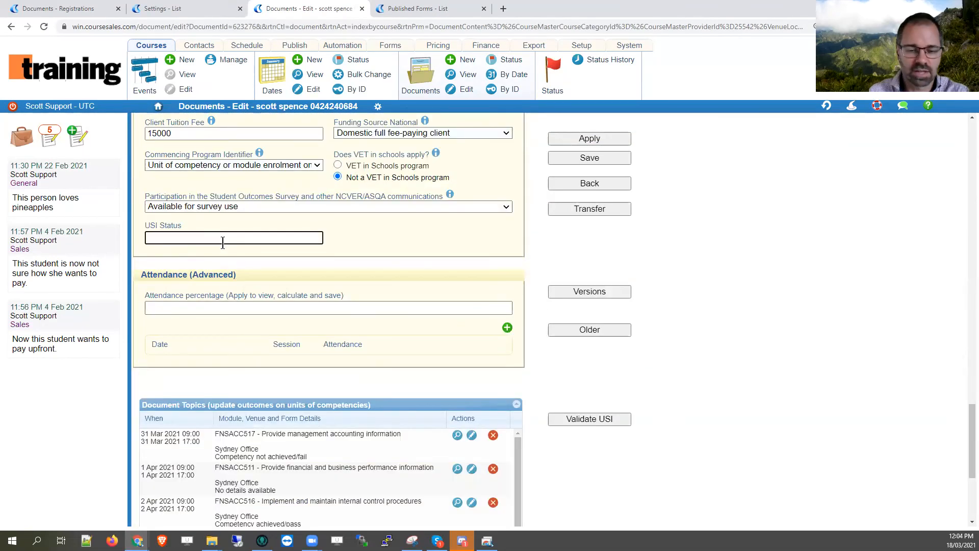
{"action": "type", "text": "USI Ve"}
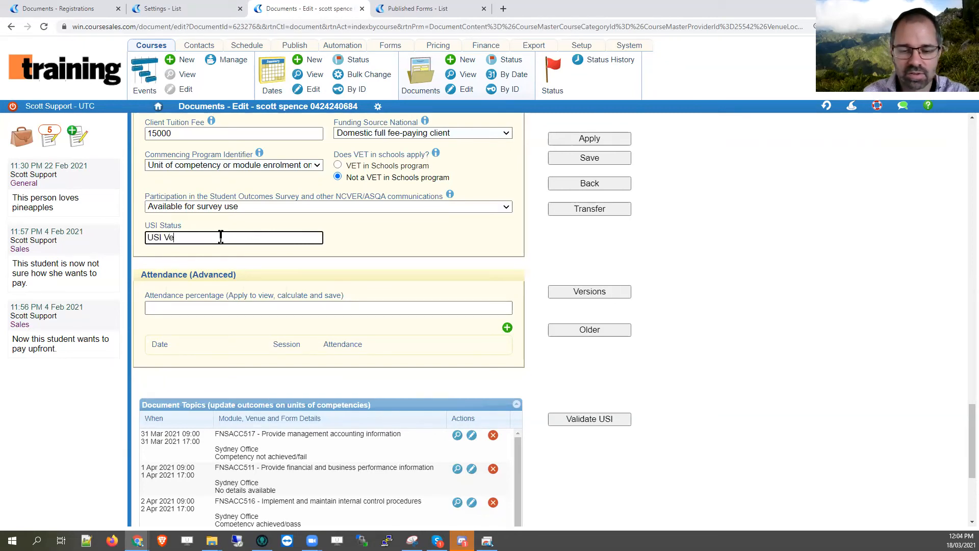
{"action": "left_click", "coordinate": [595, 158]}
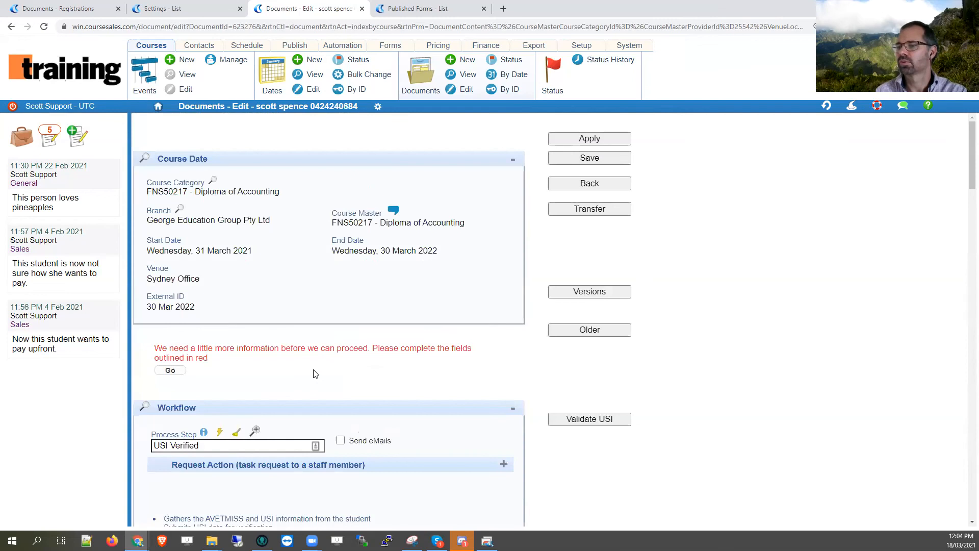
Clear the registration's unique student identifier and try to save the document again.
{"action": "scroll", "coordinate": [315, 373], "scroll_direction": "down", "scroll_amount": 20}
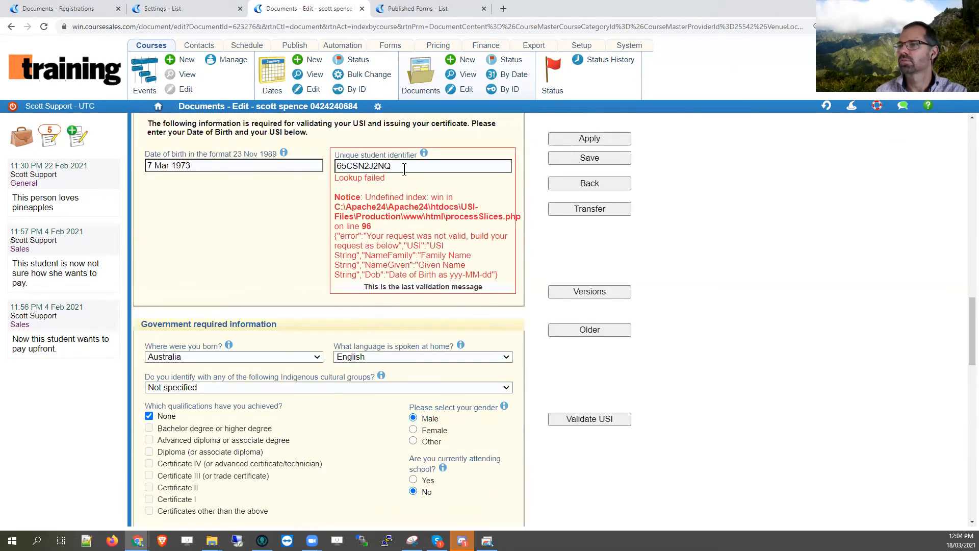
{"action": "left_click_drag", "start_coordinate": [405, 169], "coordinate": [307, 166]}
{"action": "key", "text": "Delete"}
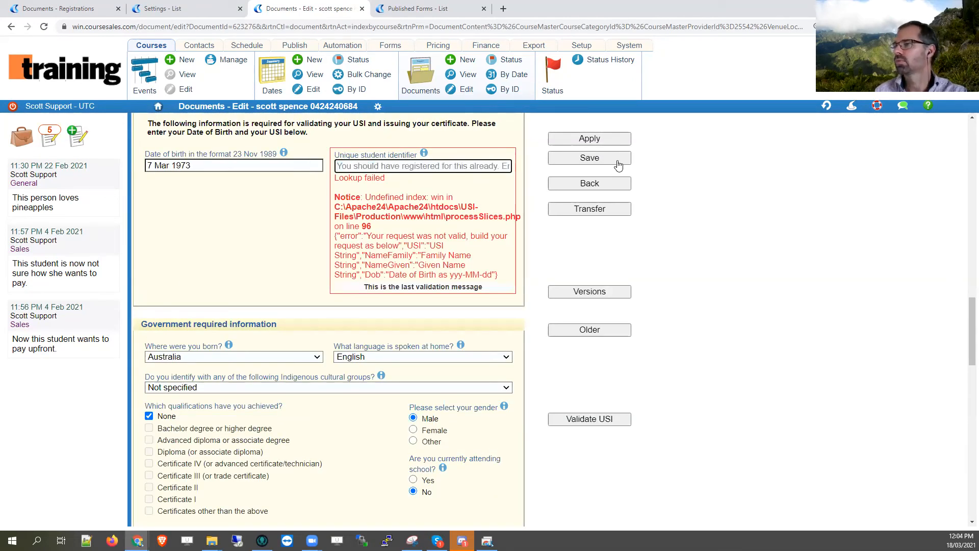
{"action": "left_click", "coordinate": [590, 158]}
{"action": "scroll", "coordinate": [407, 299], "scroll_direction": "down", "scroll_amount": 10}
{"action": "scroll", "coordinate": [408, 298], "scroll_direction": "down", "scroll_amount": 7}
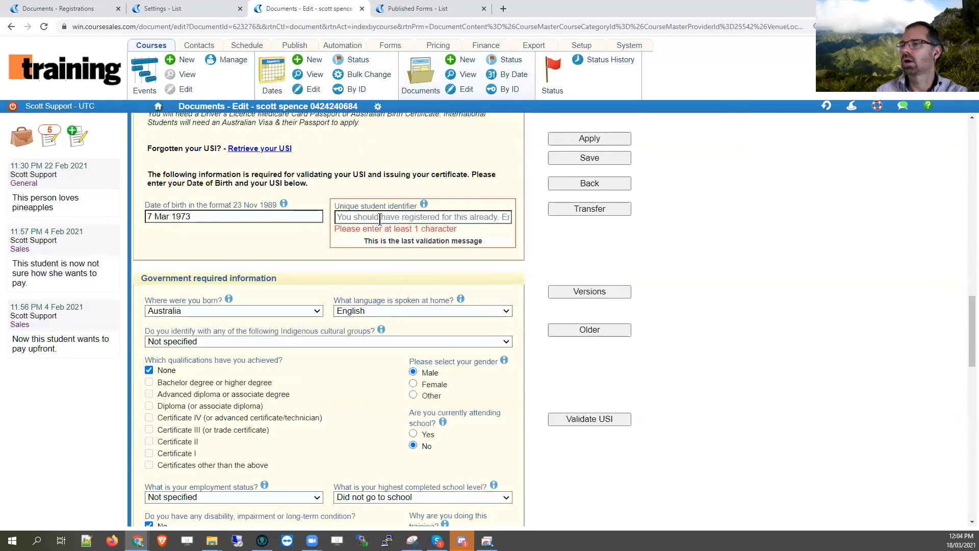
Remove the AVETMISS 8.0 USI Lookup validator from the Registration form's Unique Student Identifier field and save the field.
{"action": "left_click", "coordinate": [390, 45]}
{"action": "left_click", "coordinate": [318, 90]}
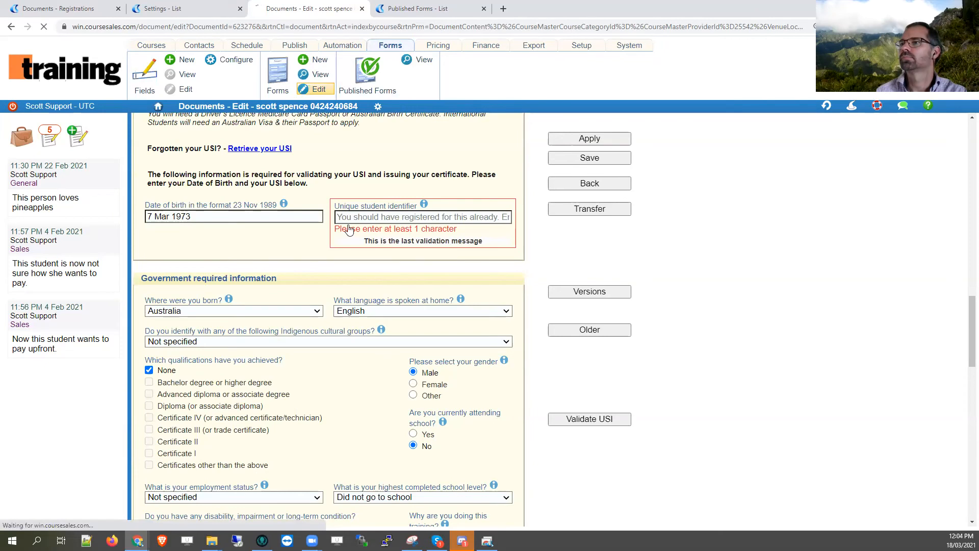
{"action": "scroll", "coordinate": [437, 421], "scroll_direction": "down", "scroll_amount": 15}
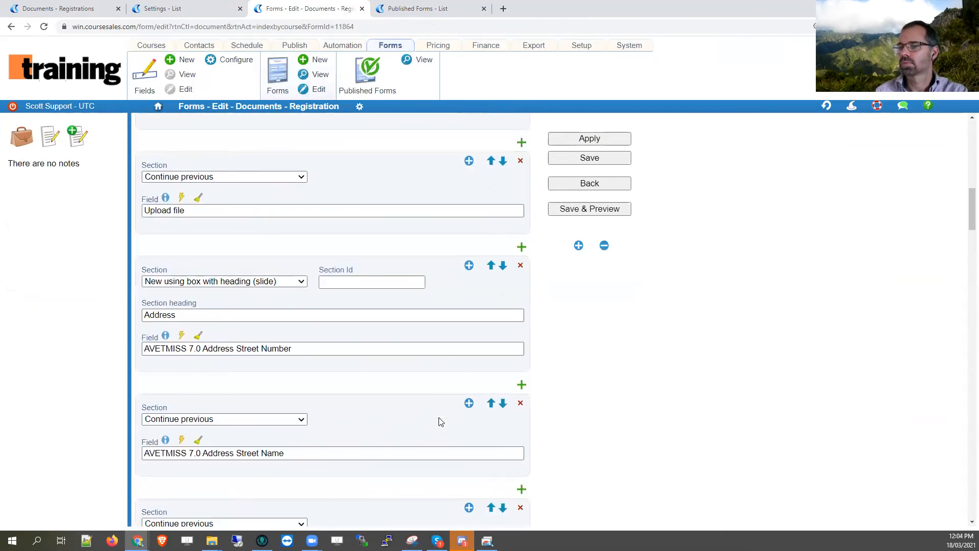
{"action": "scroll", "coordinate": [441, 422], "scroll_direction": "down", "scroll_amount": 8}
{"action": "scroll", "coordinate": [440, 421], "scroll_direction": "up", "scroll_amount": 3}
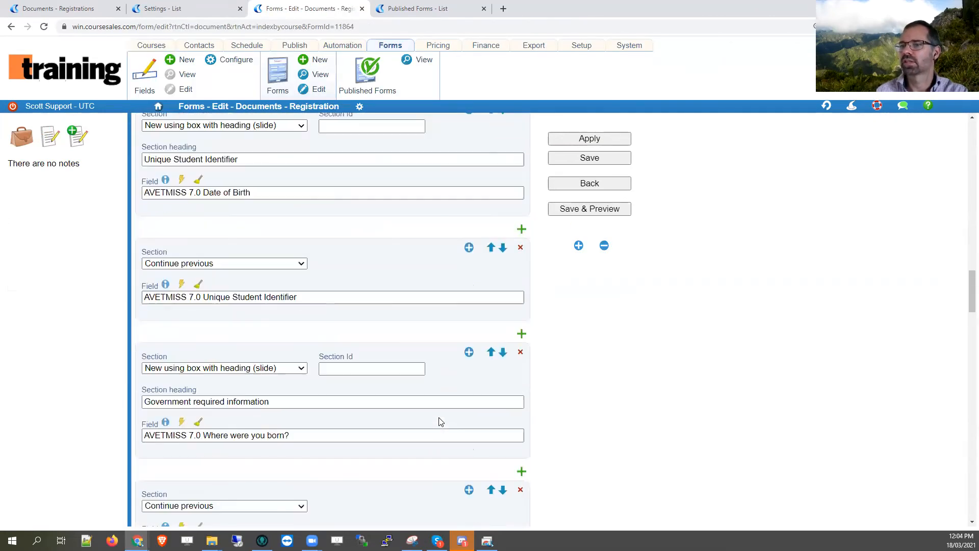
{"action": "left_click", "coordinate": [226, 284]}
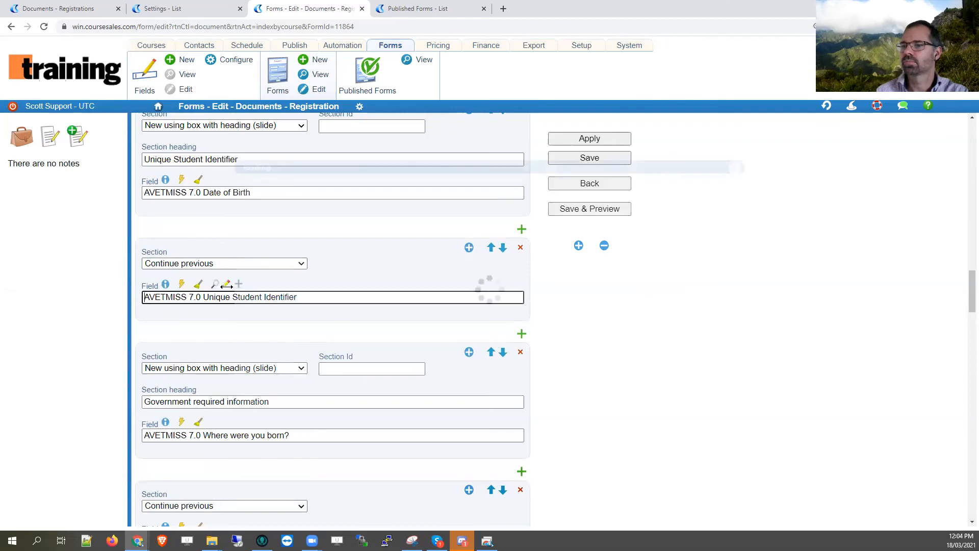
{"action": "scroll", "coordinate": [383, 336], "scroll_direction": "down", "scroll_amount": 4}
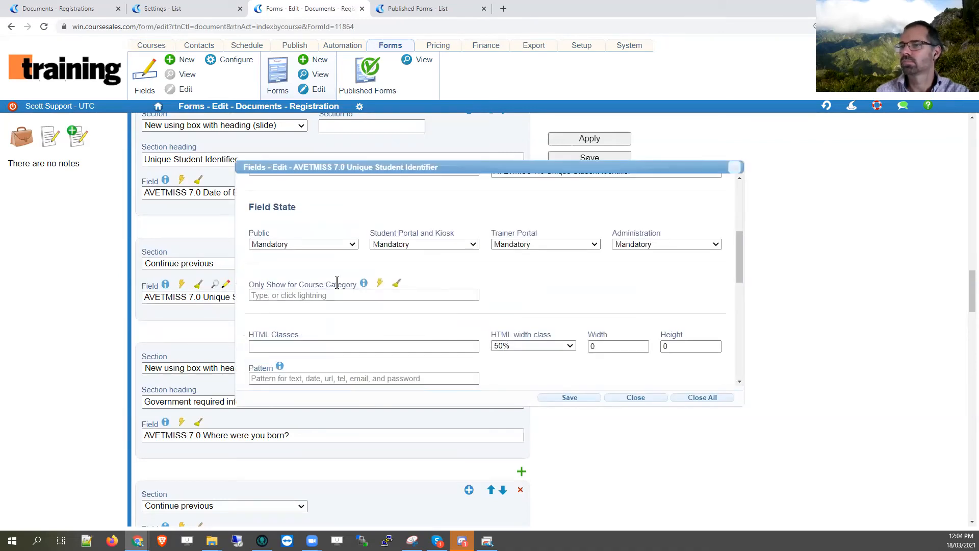
{"action": "scroll", "coordinate": [357, 320], "scroll_direction": "down", "scroll_amount": 4}
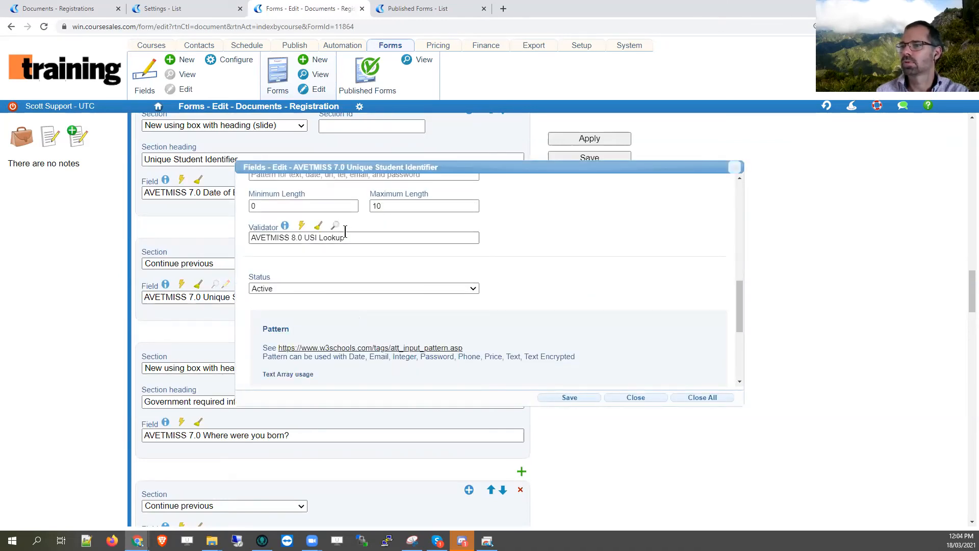
{"action": "left_click", "coordinate": [319, 228]}
{"action": "left_click", "coordinate": [569, 397]}
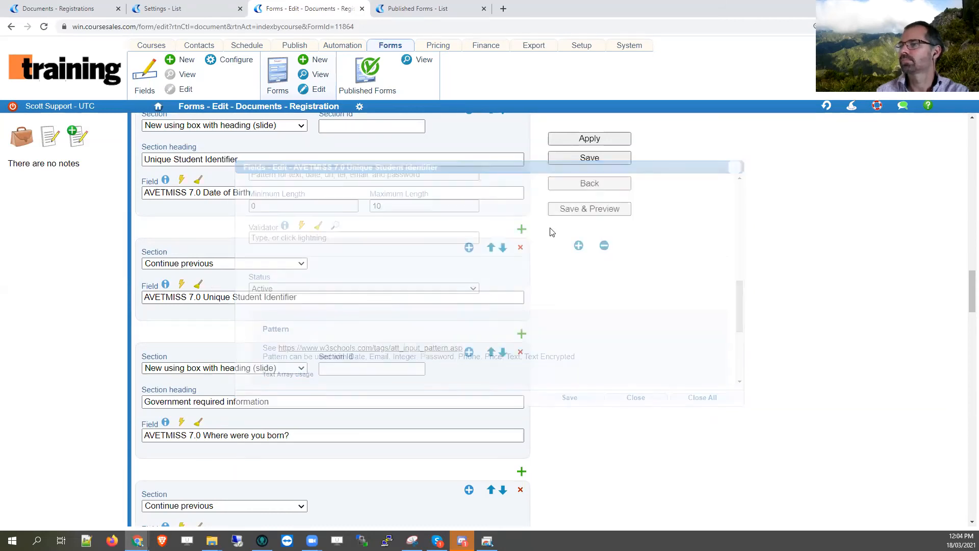
Set the Administration field state of AVETMISS 7.0 Unique Student Identifier to Editable, and save and publish the Registration form.
{"action": "left_click", "coordinate": [469, 247]}
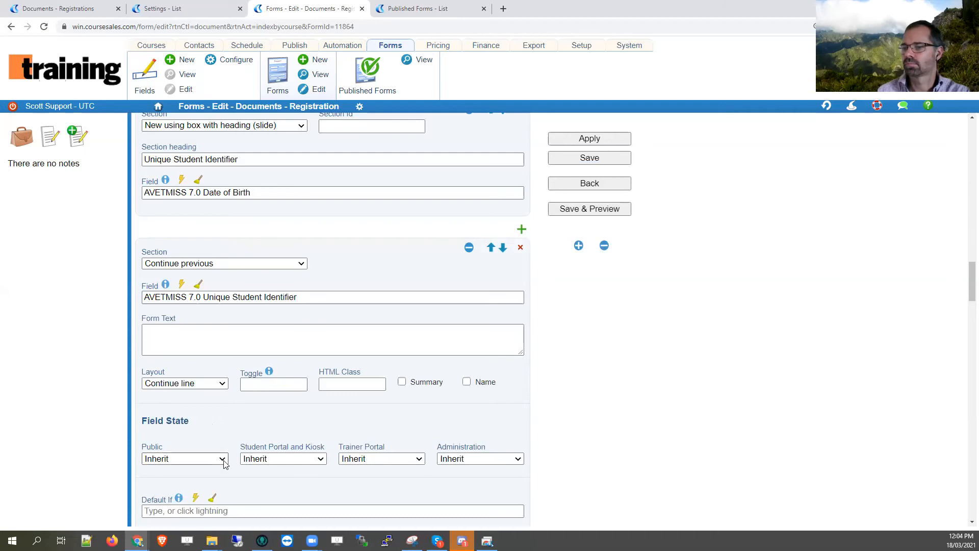
{"action": "left_click", "coordinate": [442, 461]}
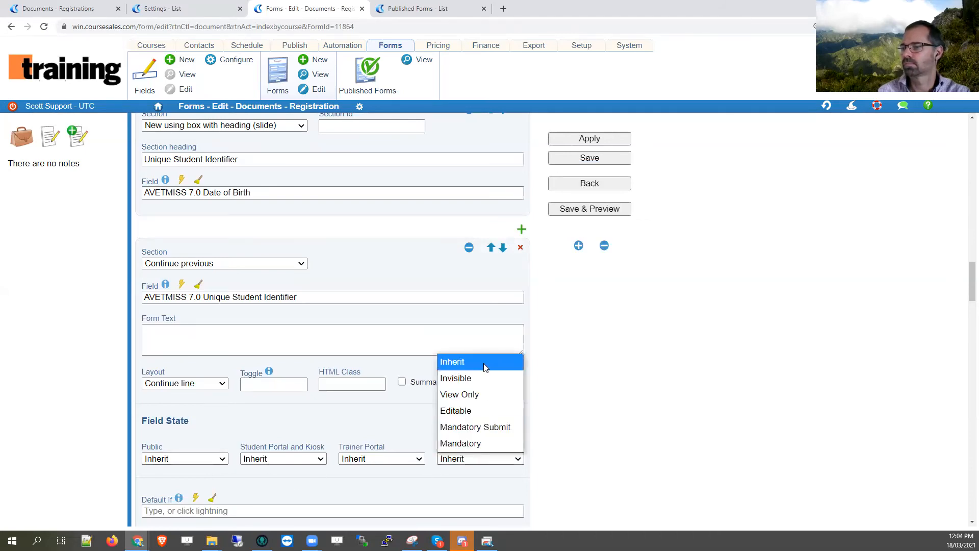
{"action": "left_click", "coordinate": [479, 410]}
{"action": "left_click", "coordinate": [586, 211]}
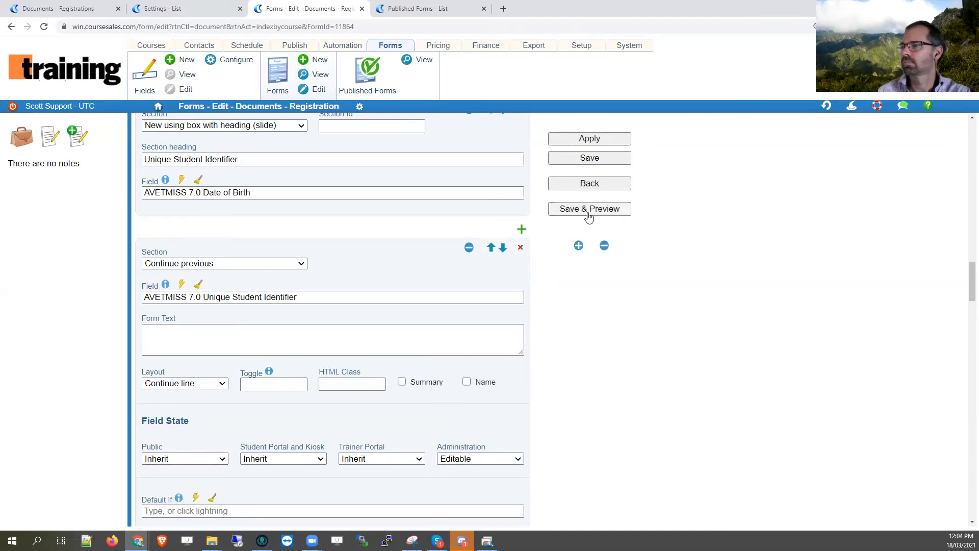
{"action": "left_click", "coordinate": [584, 210]}
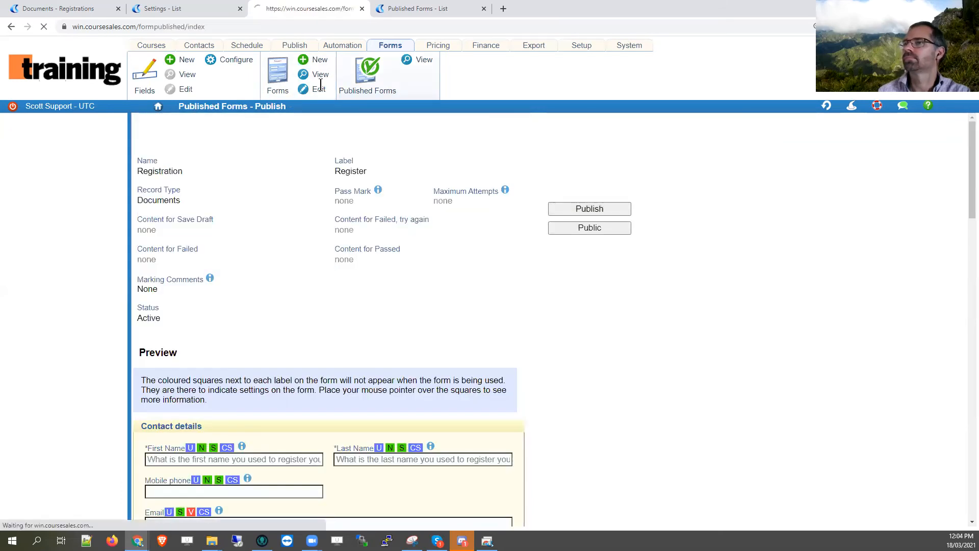
Reopen the most recently edited registration document from the history, enter "USI Verified" as the USI Status in the hidden fields and save it.
{"action": "left_click", "coordinate": [826, 105]}
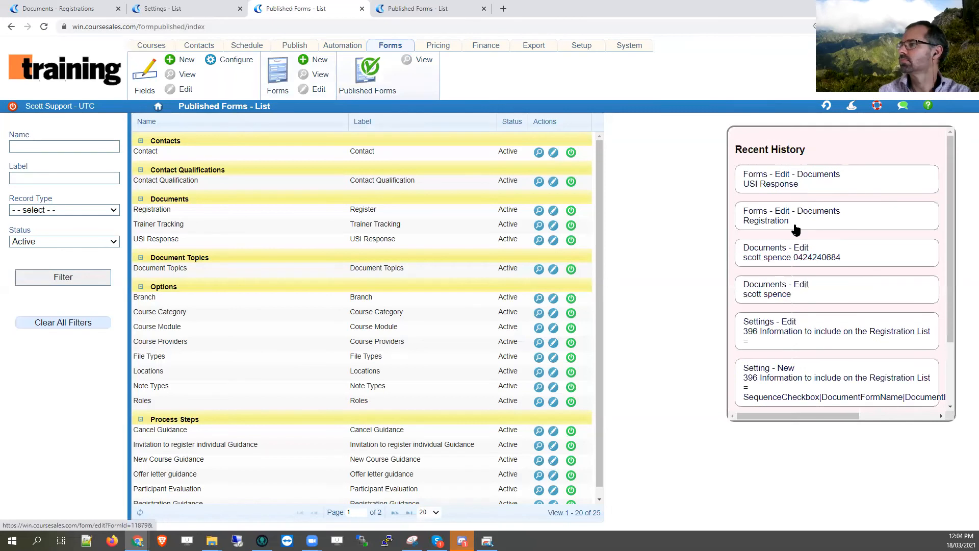
{"action": "left_click", "coordinate": [776, 259]}
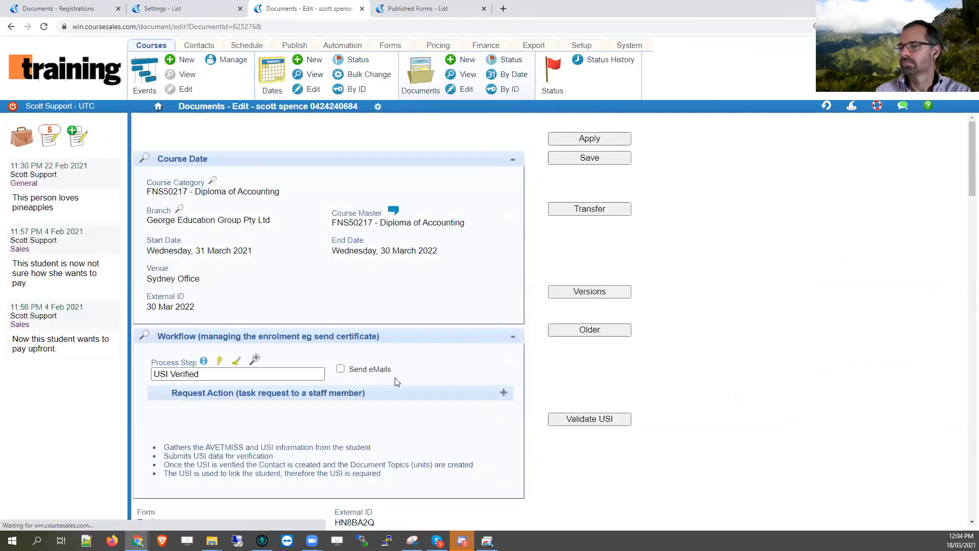
{"action": "scroll", "coordinate": [393, 377], "scroll_direction": "down", "scroll_amount": 10}
{"action": "scroll", "coordinate": [399, 370], "scroll_direction": "down", "scroll_amount": 10}
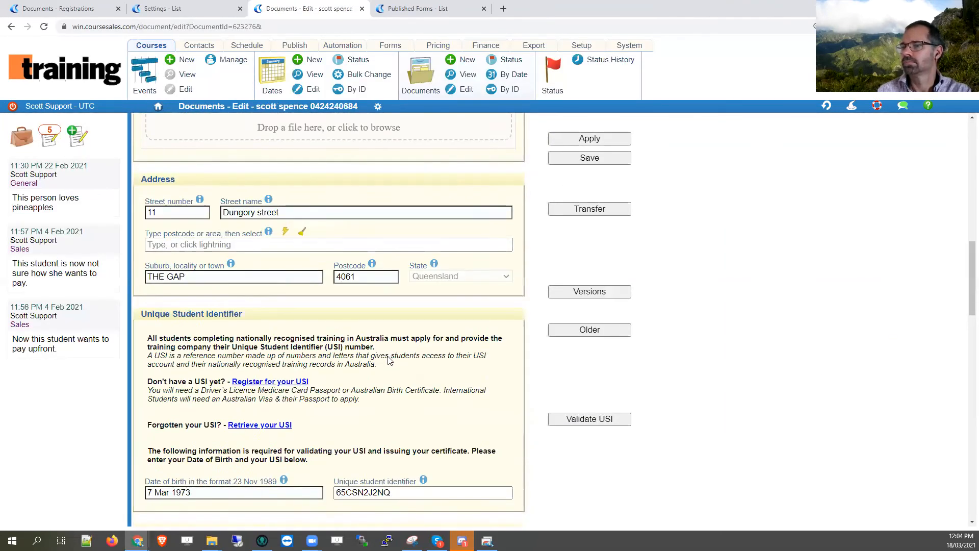
{"action": "scroll", "coordinate": [209, 259], "scroll_direction": "up", "scroll_amount": 3}
{"action": "left_click", "coordinate": [195, 340]}
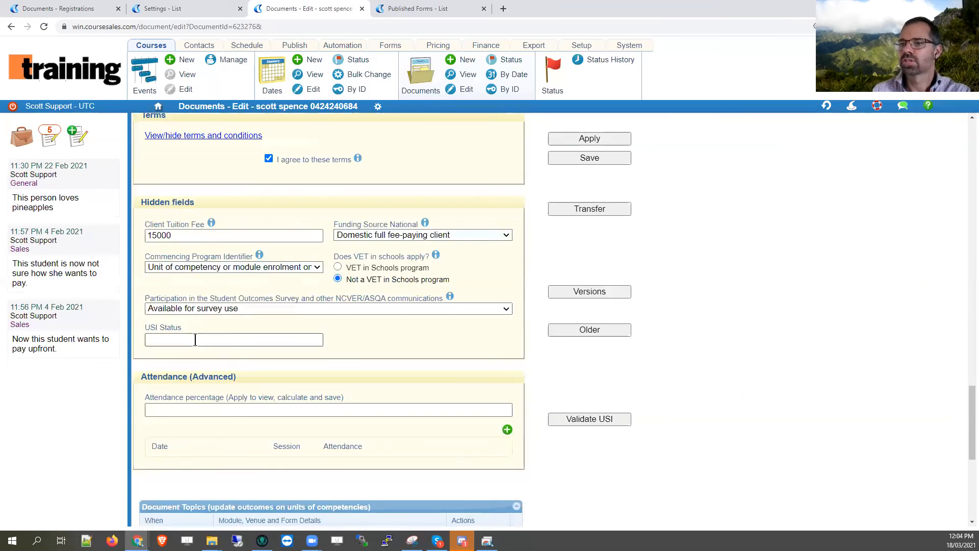
{"action": "type", "text": "USI"}
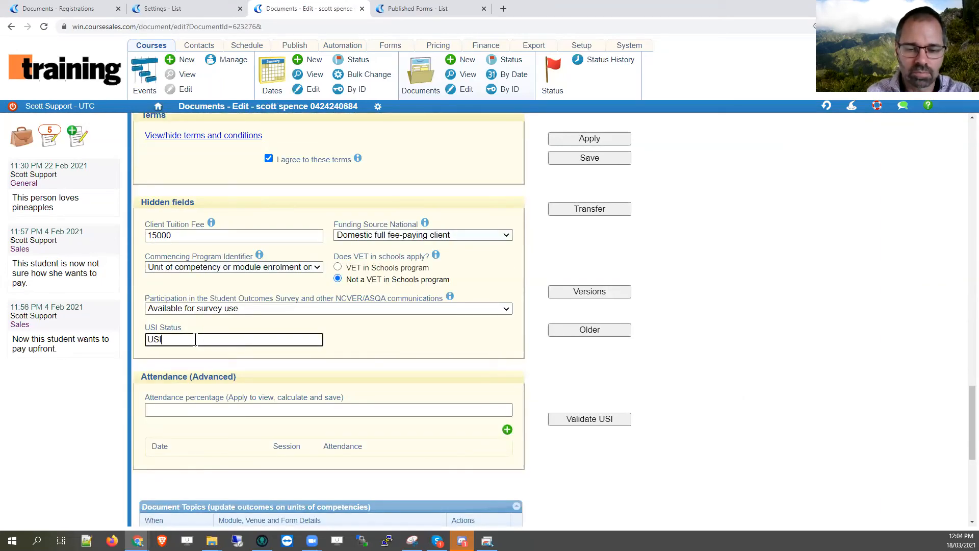
{"action": "type", "text": " Verified"}
{"action": "left_click", "coordinate": [599, 159]}
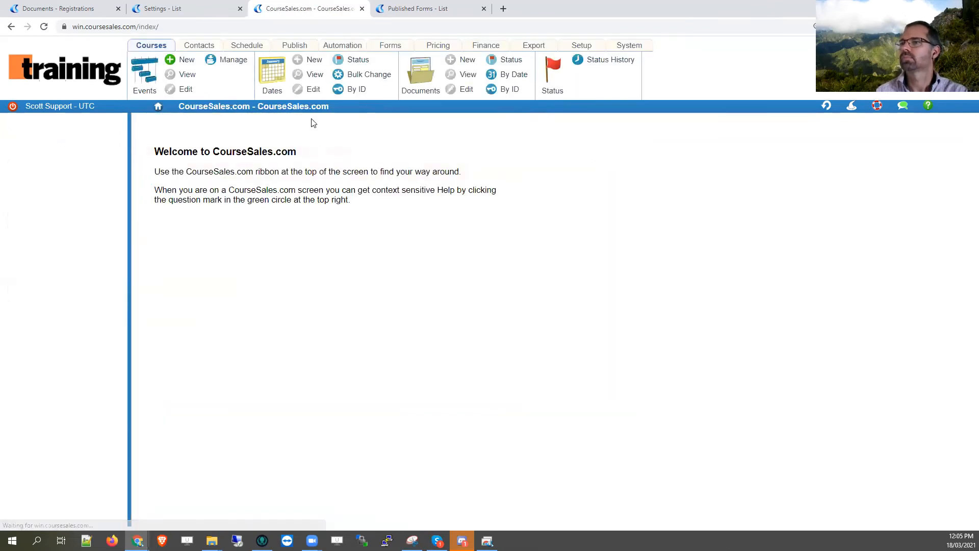
Check the second registrant's USI Status in the refreshed Event Registration List and return to the presentation slides.
{"action": "left_click", "coordinate": [77, 9]}
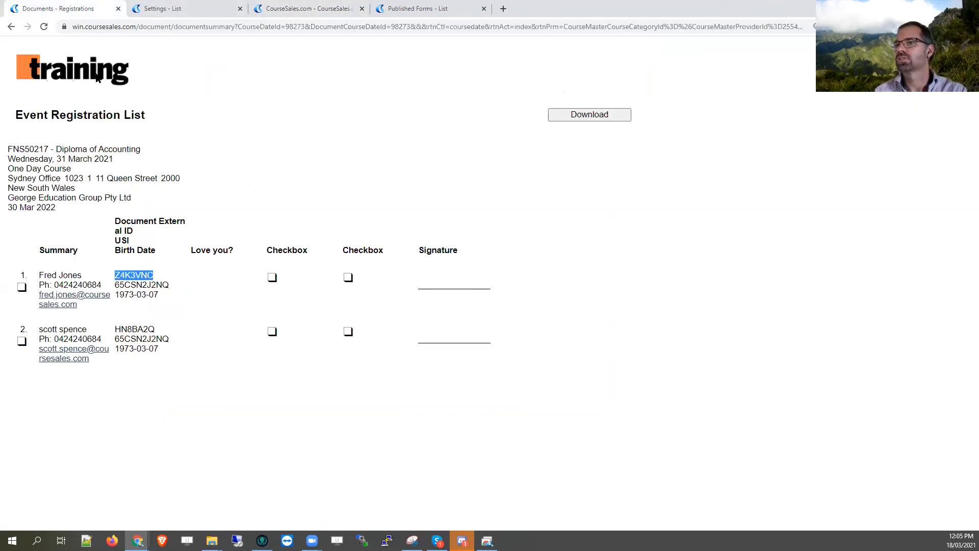
{"action": "left_click", "coordinate": [43, 27]}
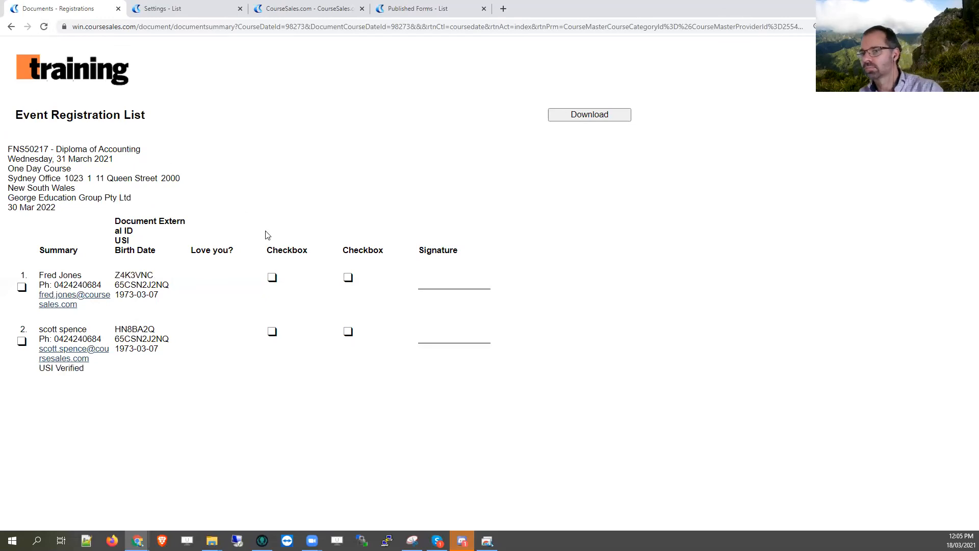
{"action": "left_click_drag", "start_coordinate": [40, 371], "coordinate": [85, 373]}
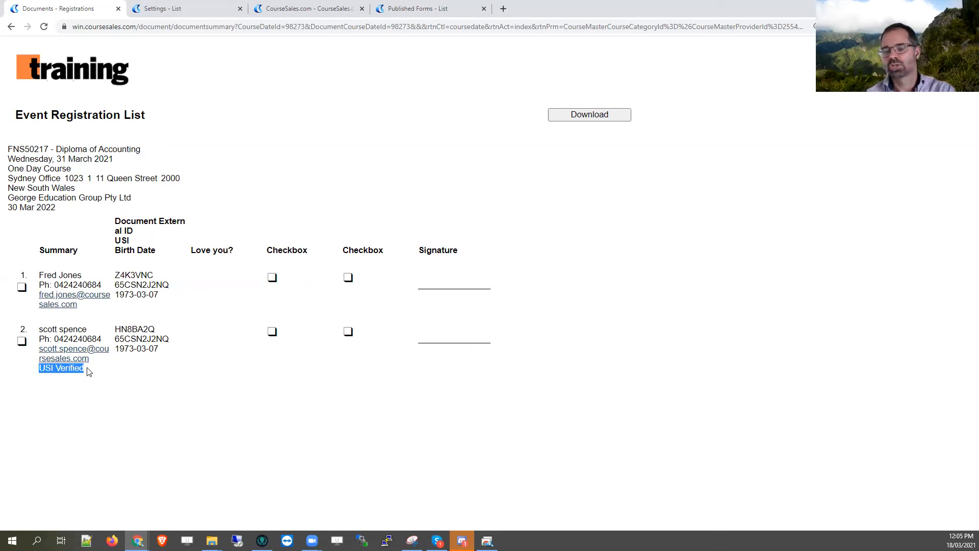
{"action": "left_click", "coordinate": [92, 369]}
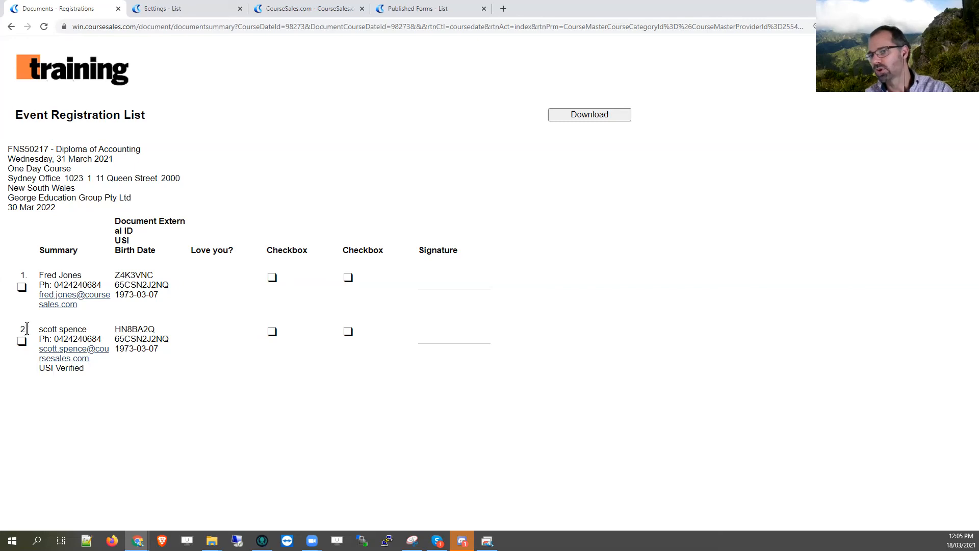
{"action": "left_click_drag", "start_coordinate": [39, 368], "coordinate": [87, 370]}
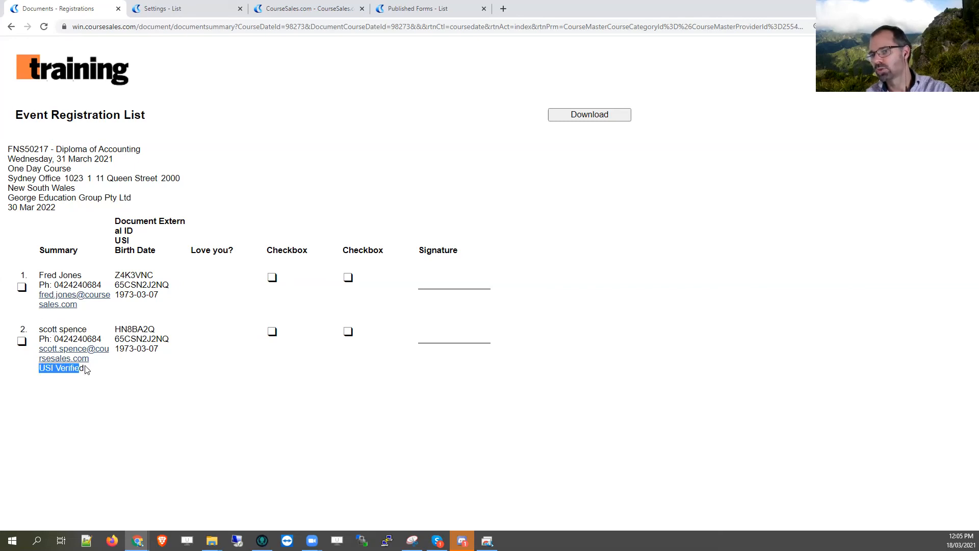
{"action": "left_click", "coordinate": [95, 377]}
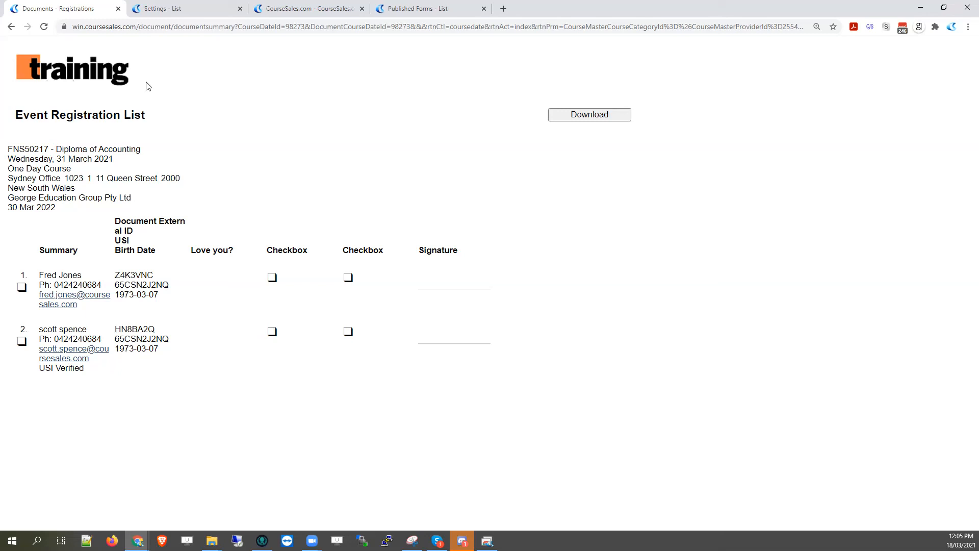
{"action": "left_click", "coordinate": [922, 8]}
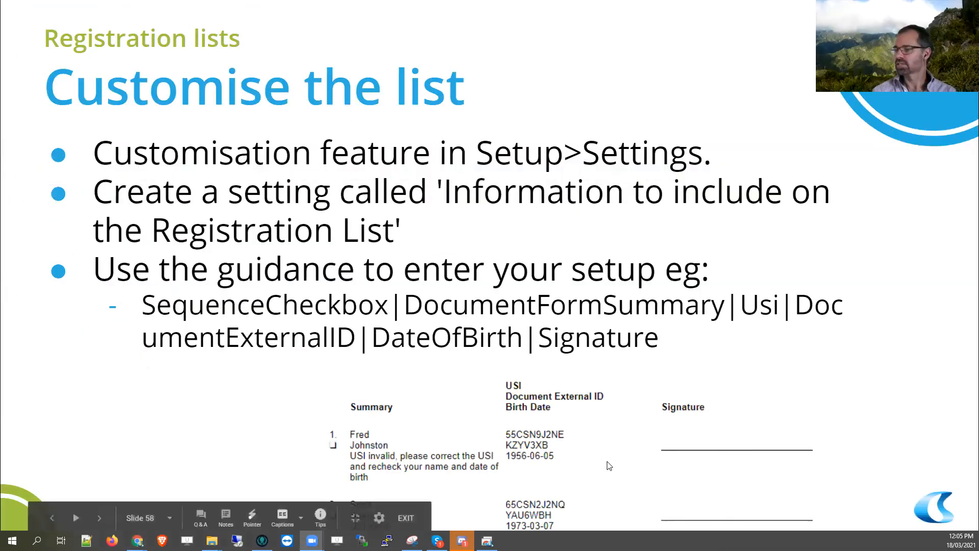